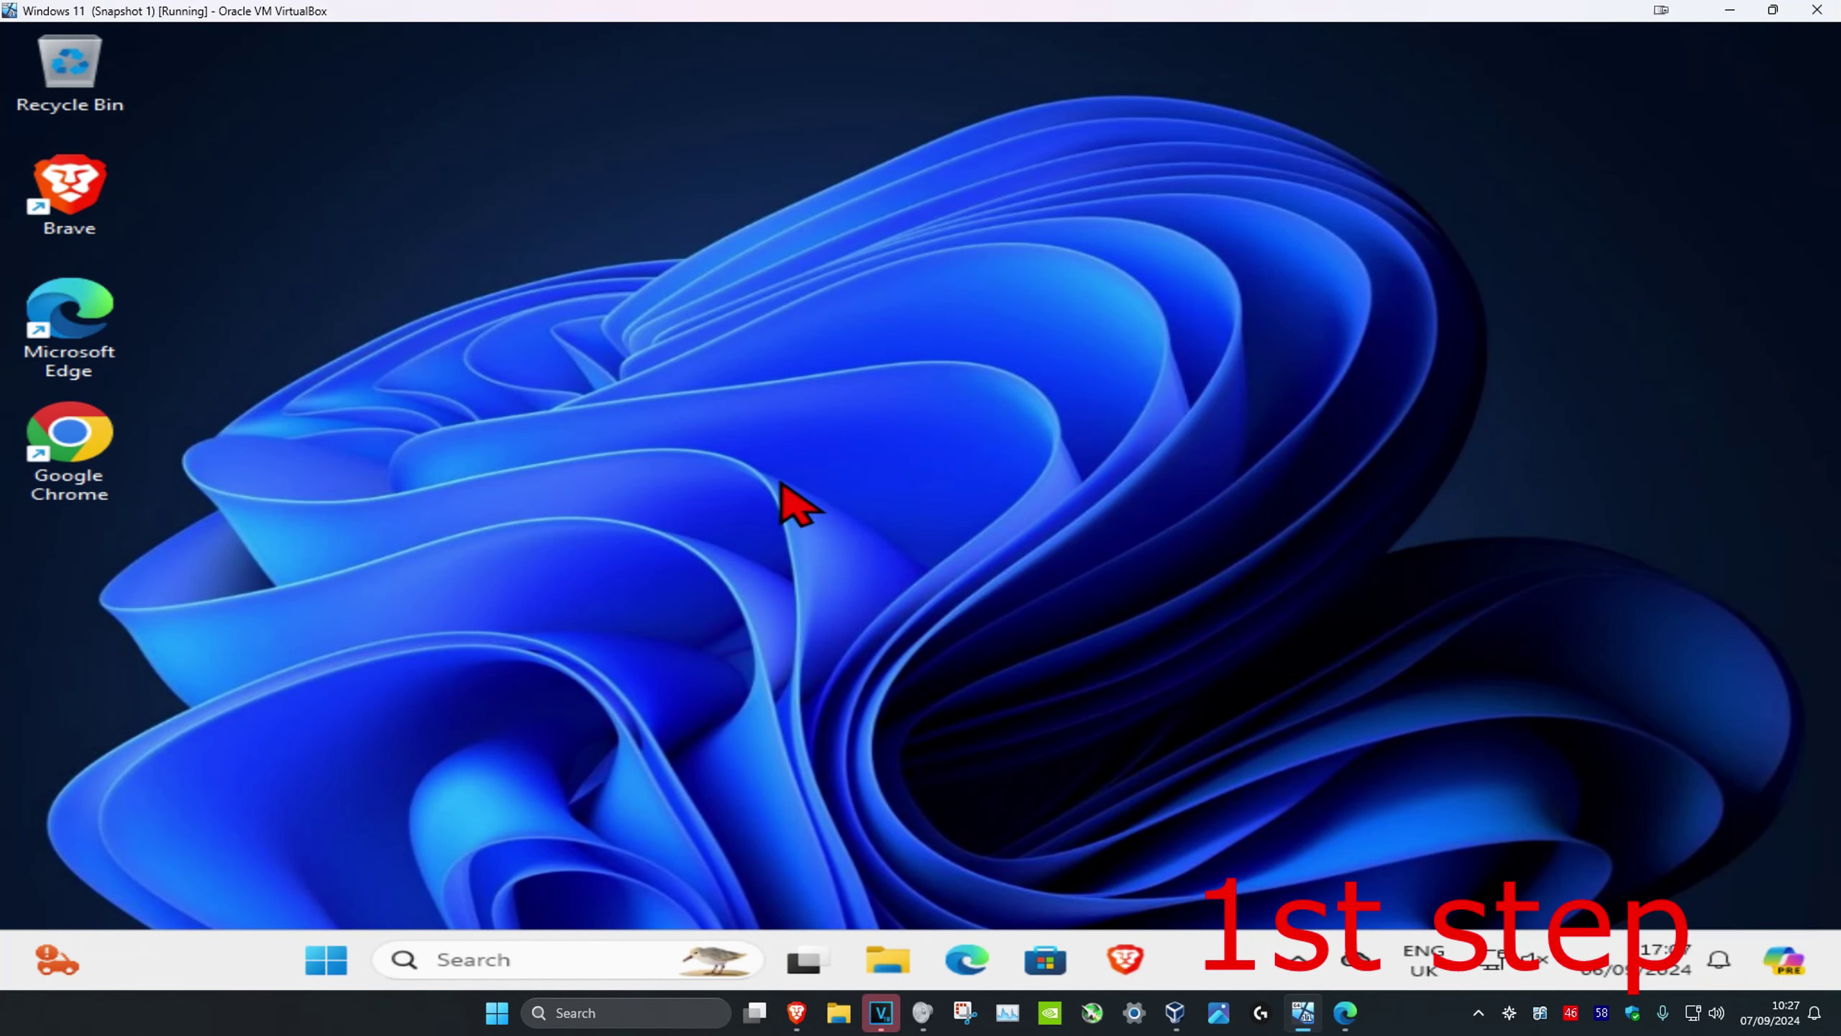
Search Windows for 'virus and' and open the Virus & threat protection result
left_click(497, 956)
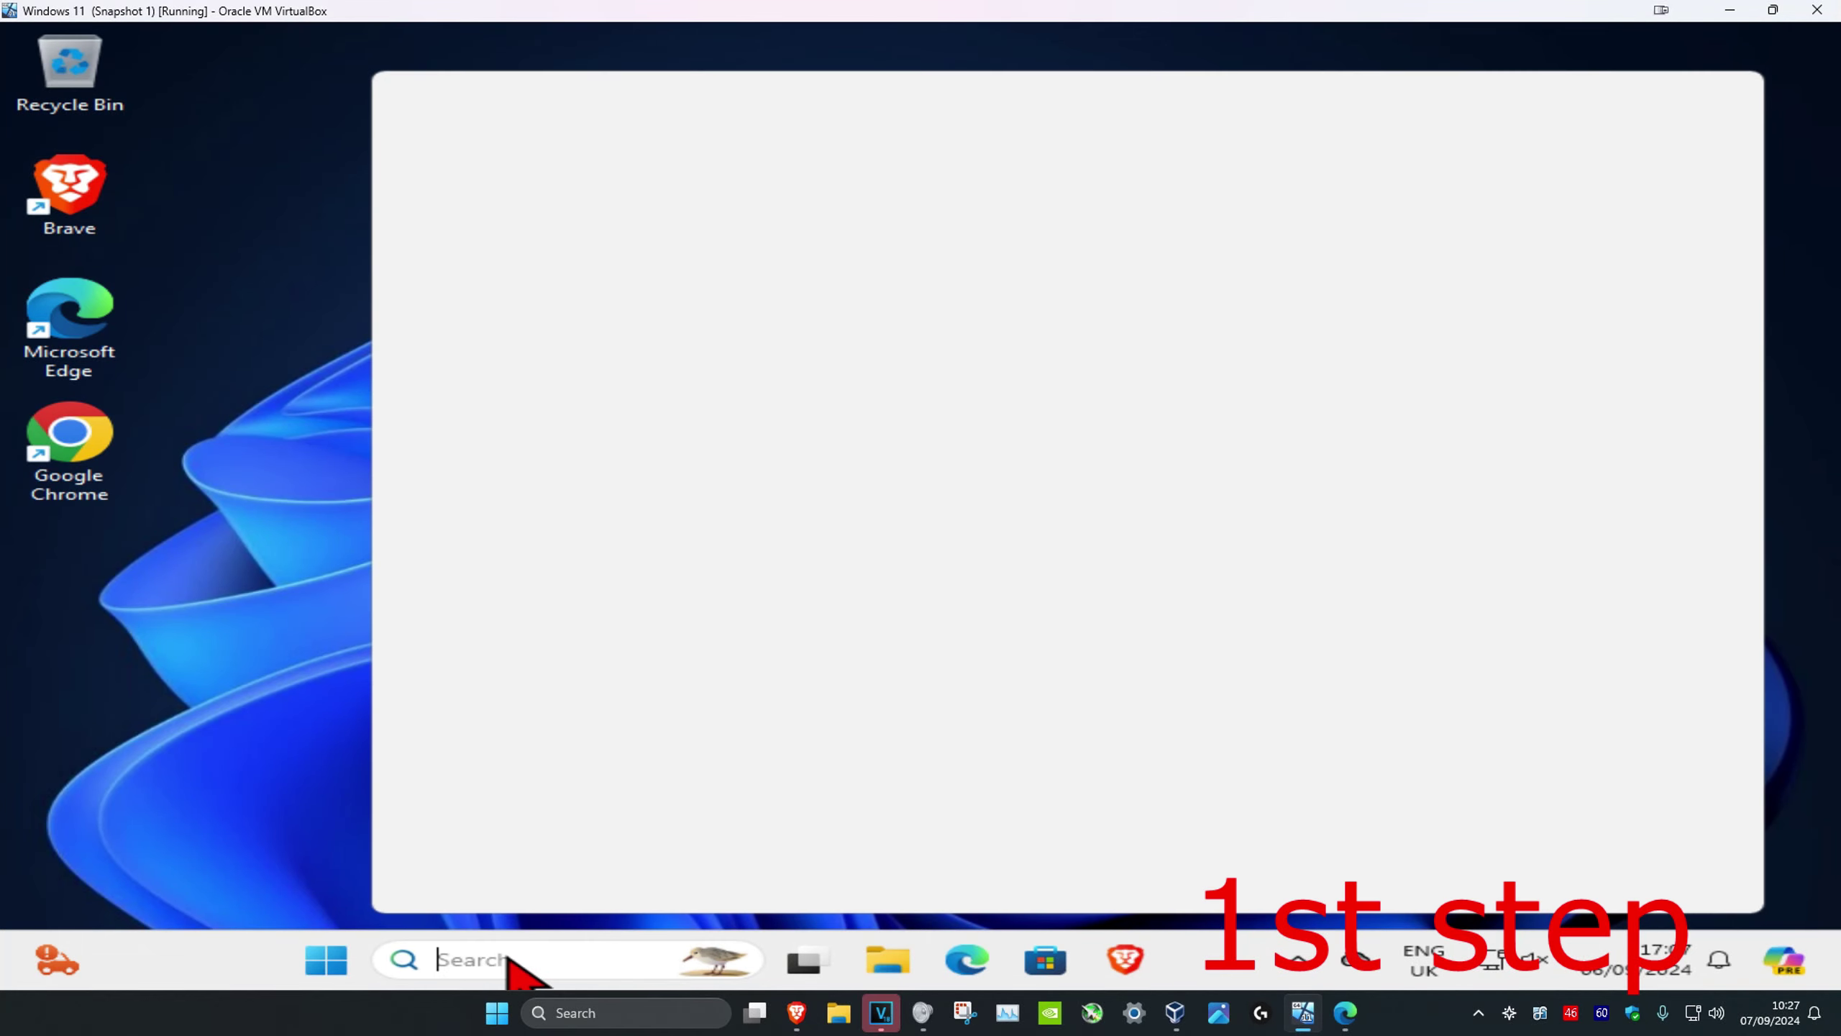
type("virus and")
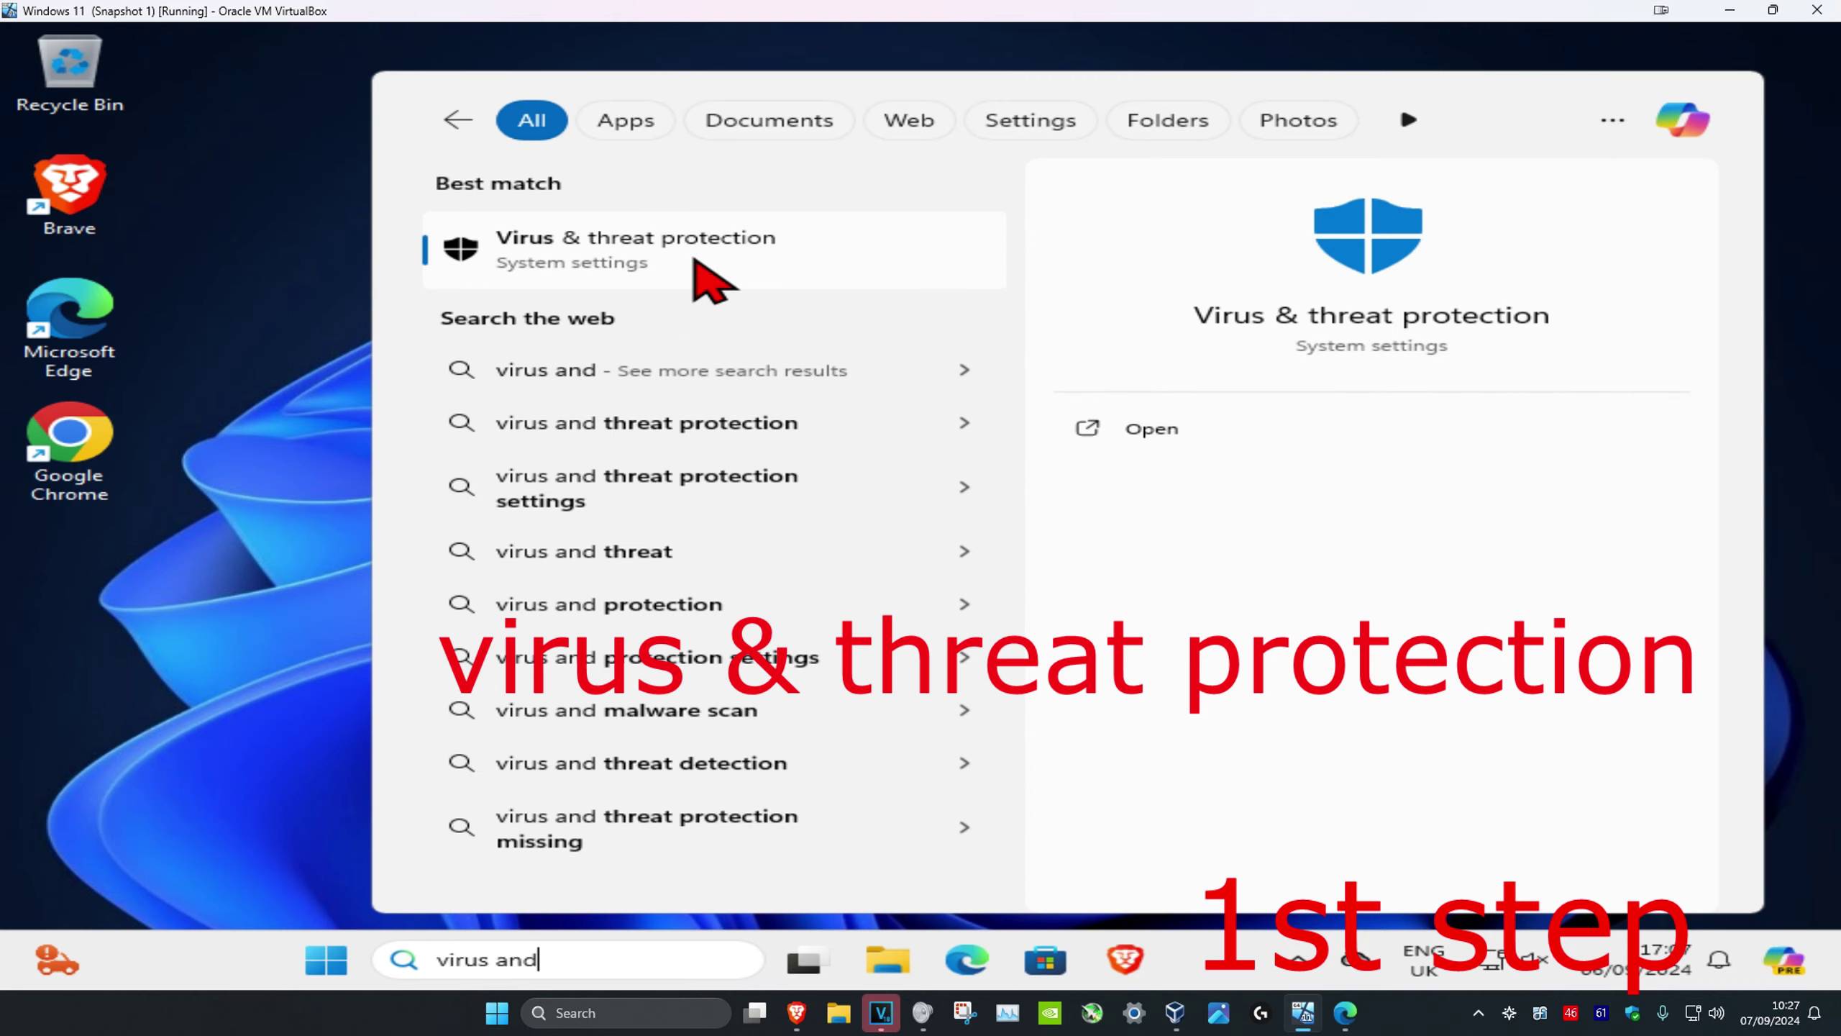
left_click(710, 259)
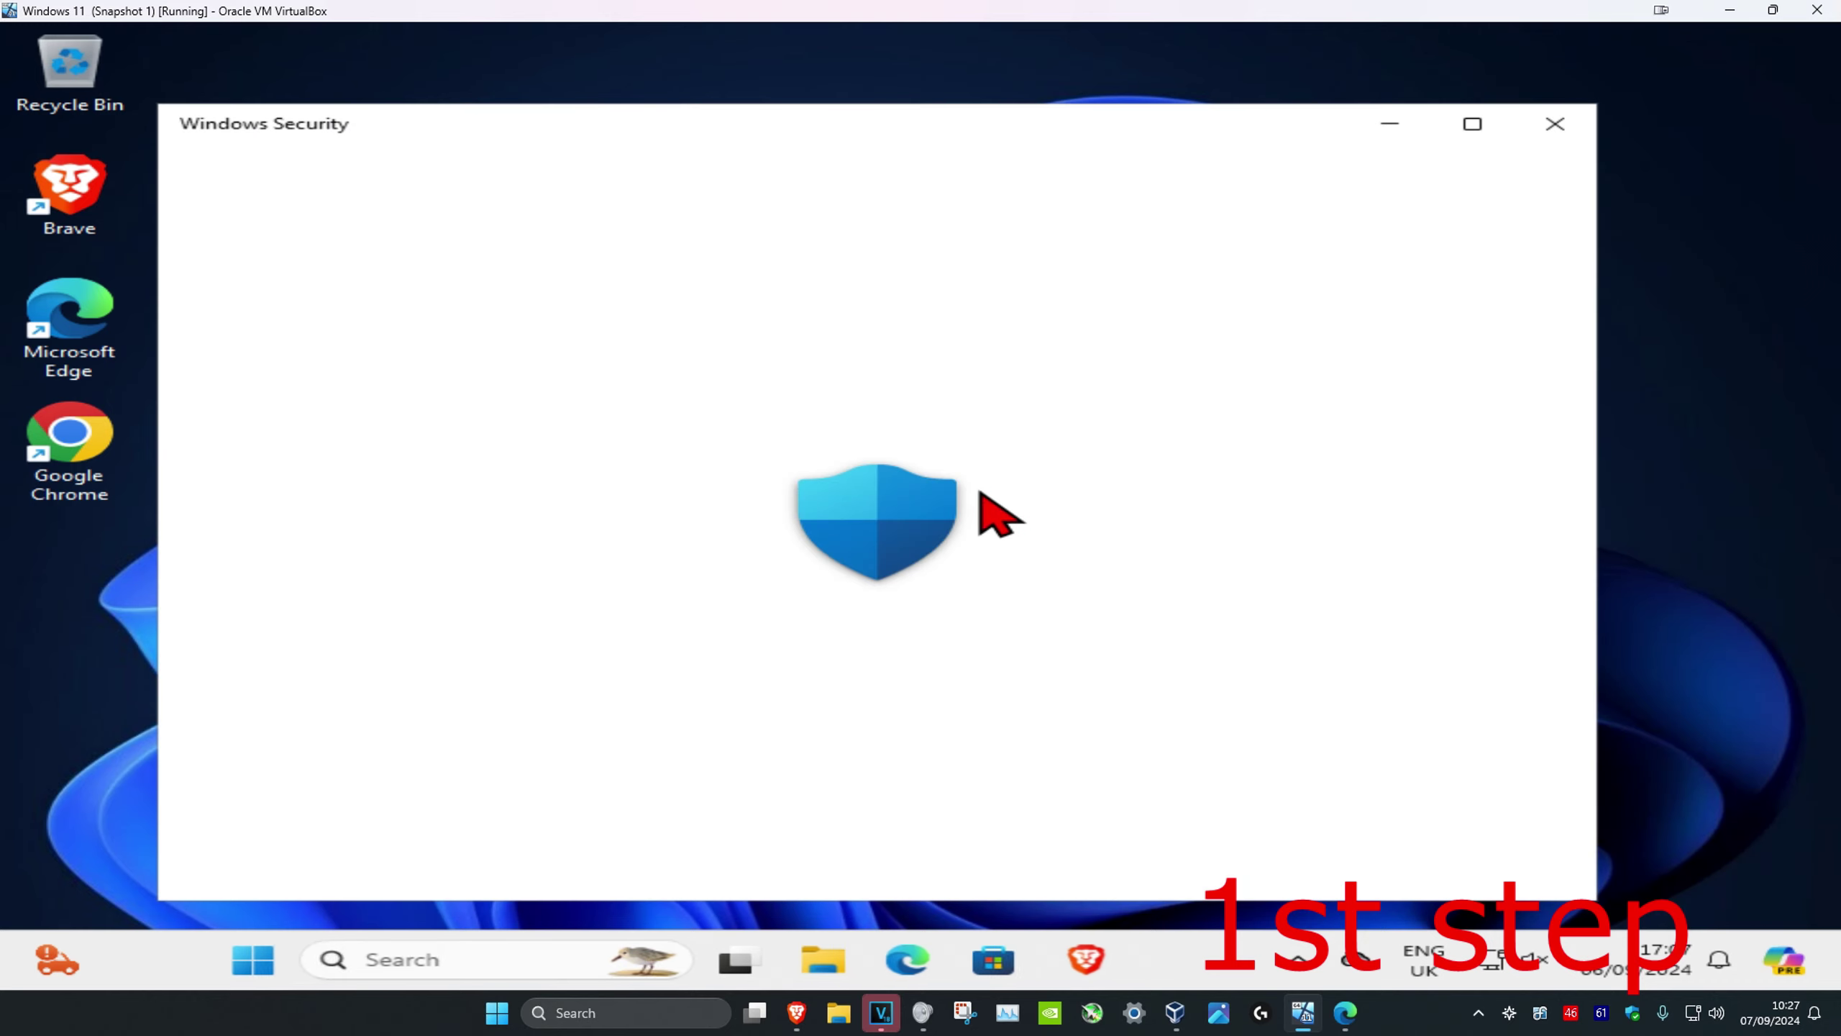
Maximize Windows Security and go to the Scan options page
left_click(1472, 123)
scroll(1205, 449, "down", 2)
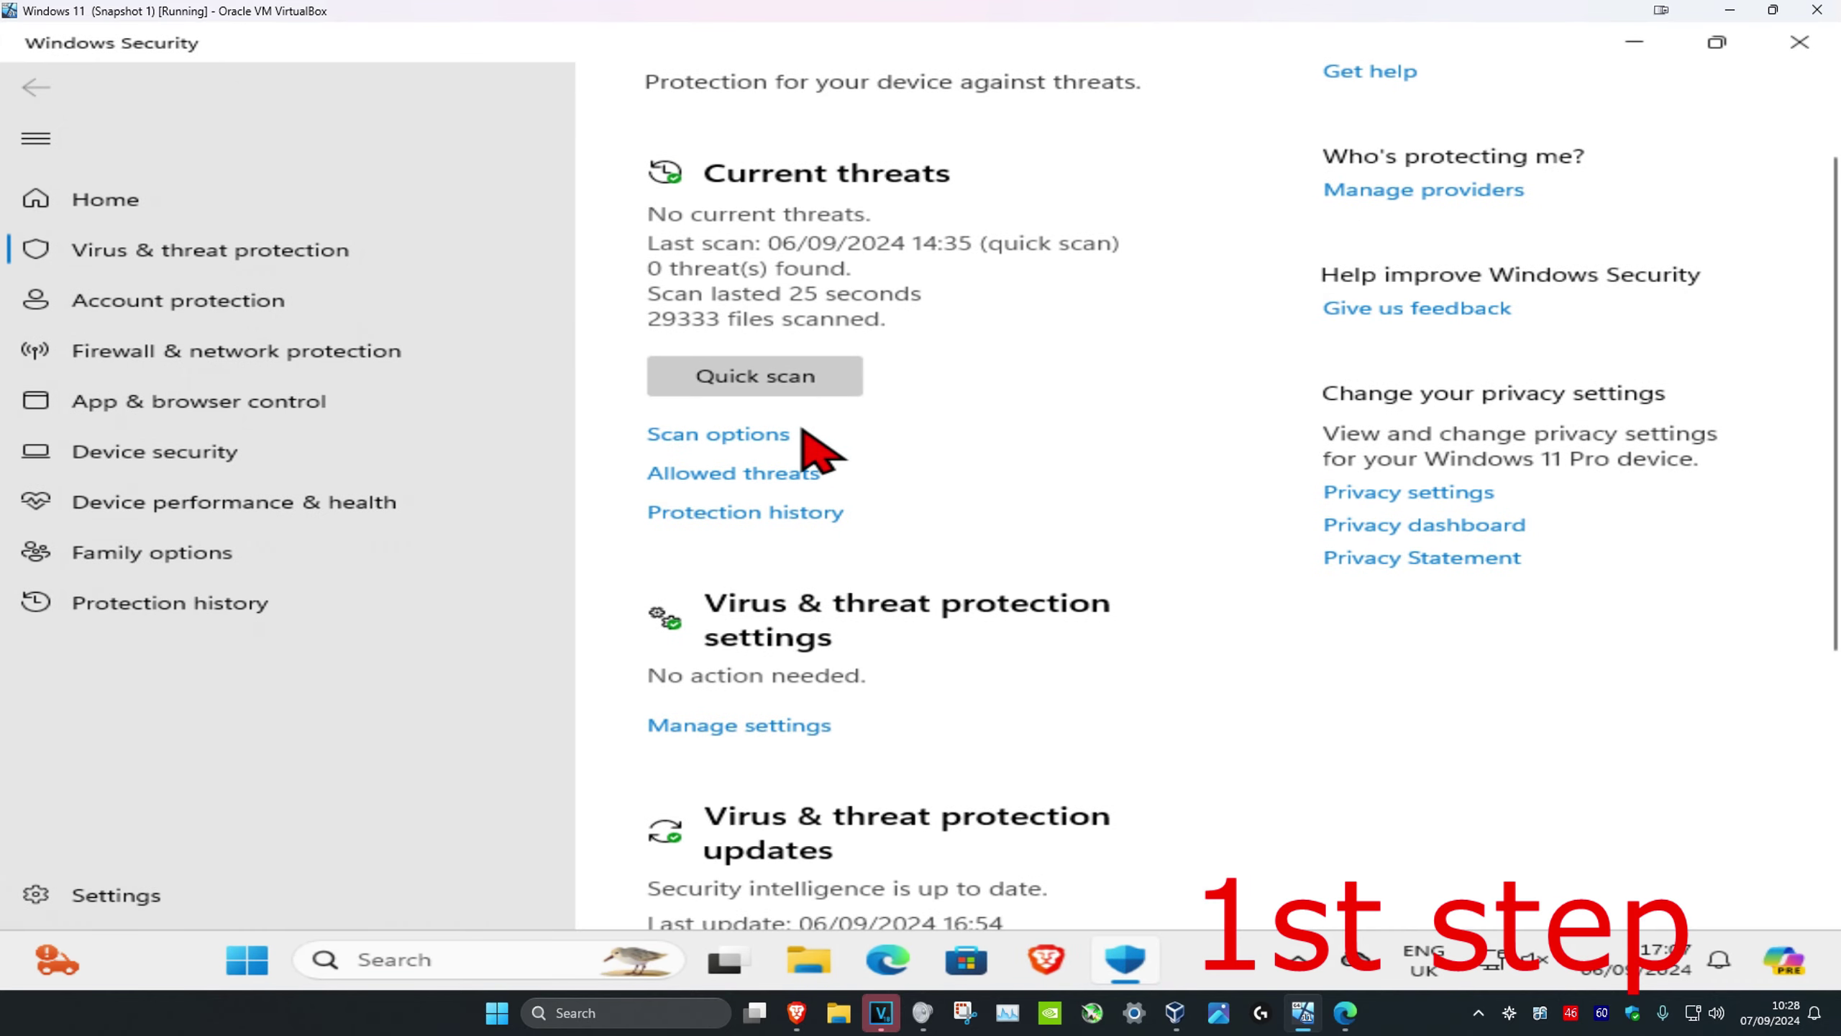
left_click(758, 438)
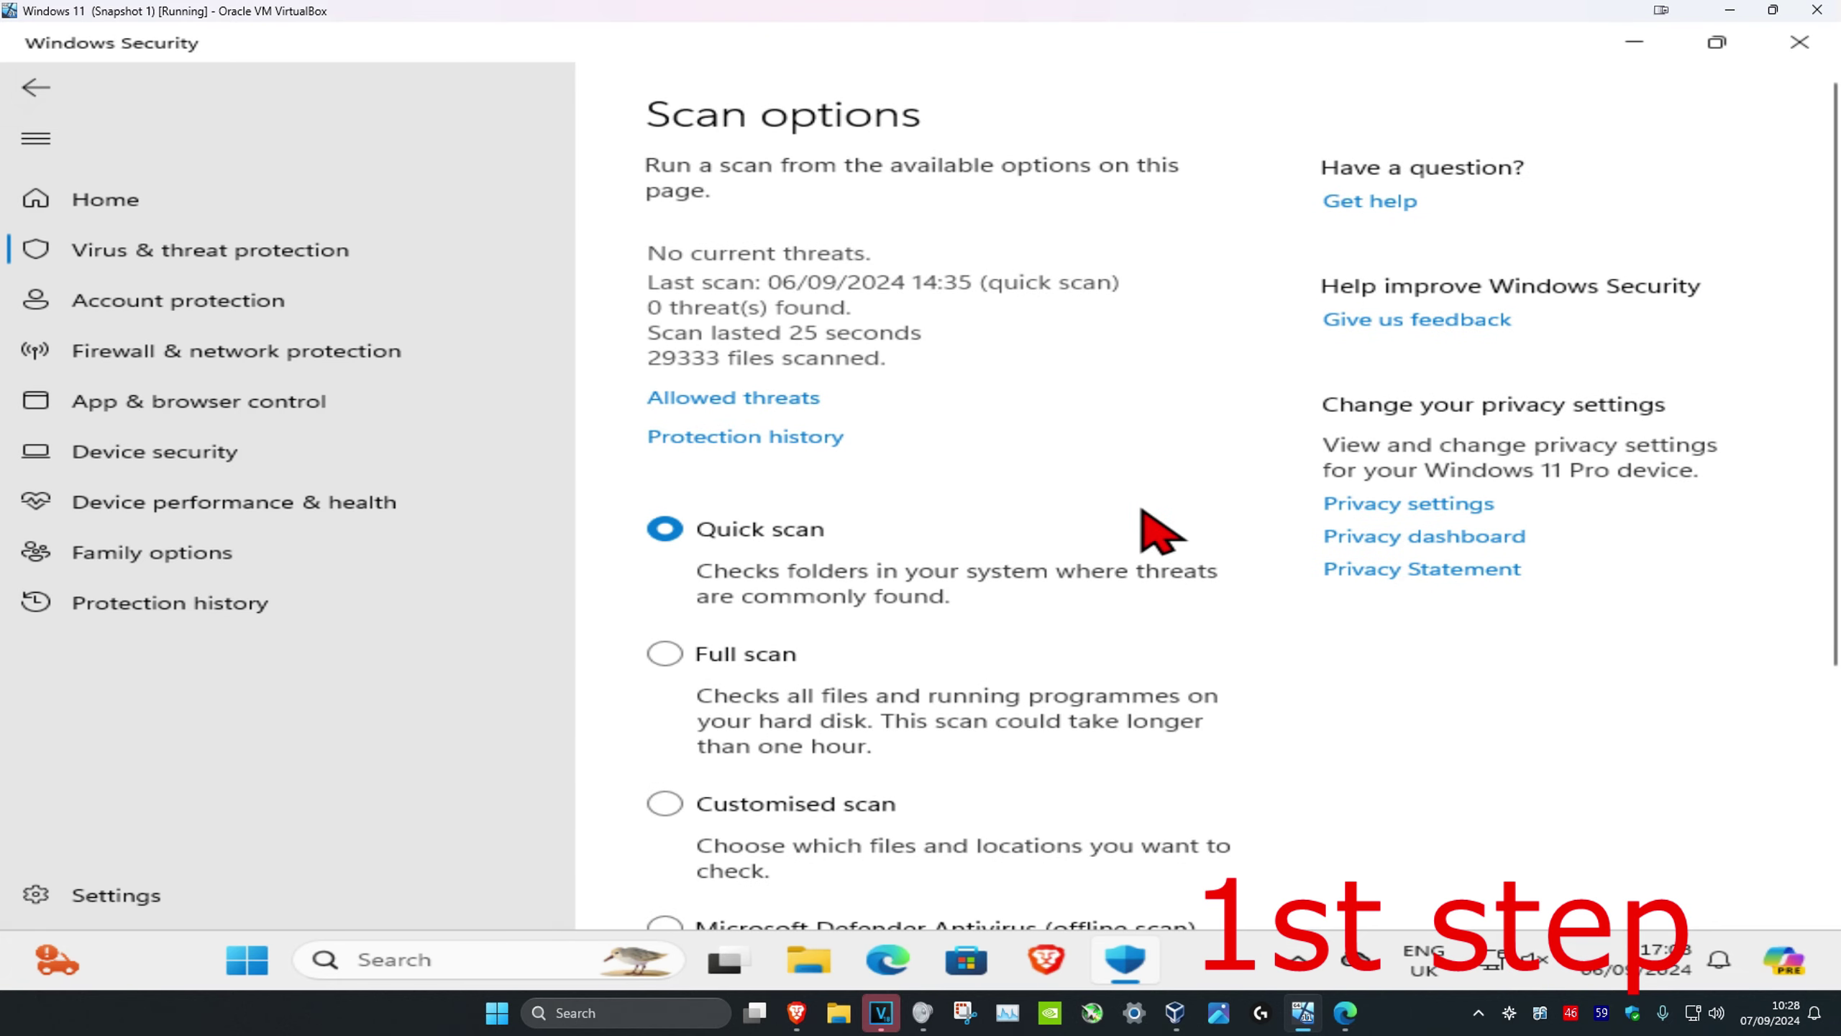
scroll(892, 490, "down", 4)
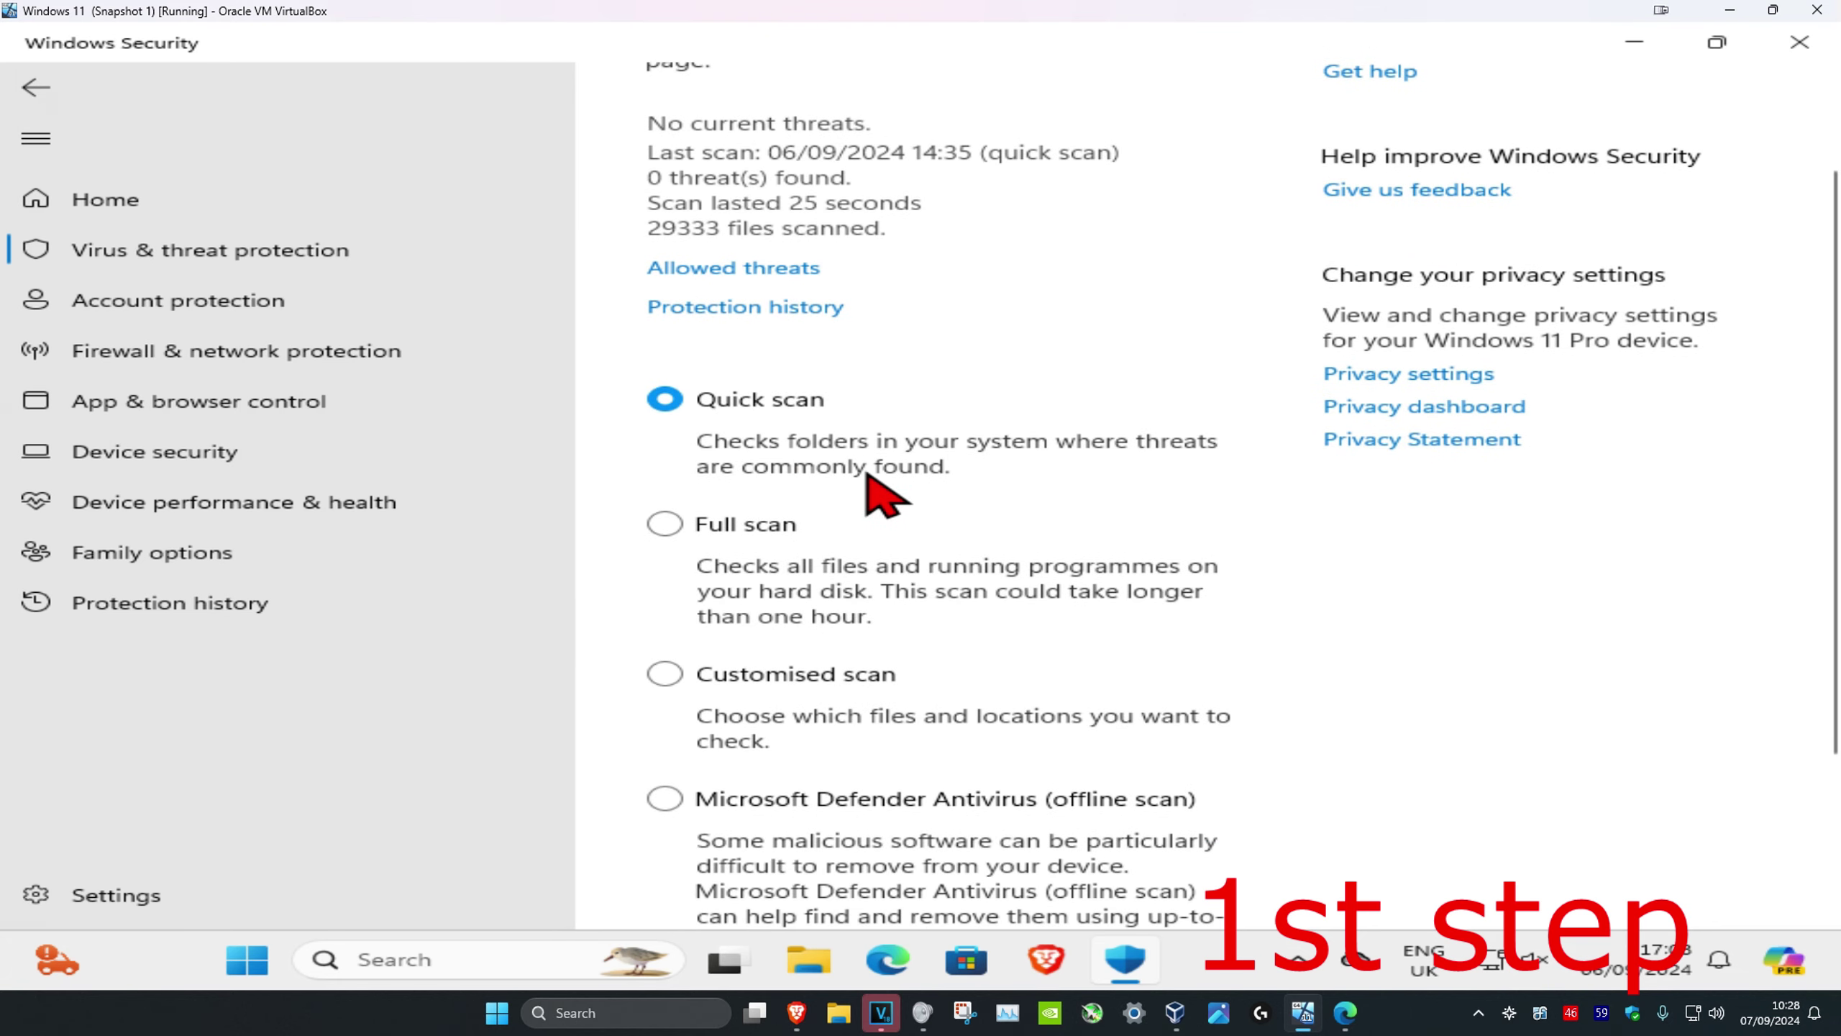
scroll(881, 494, "down", 2)
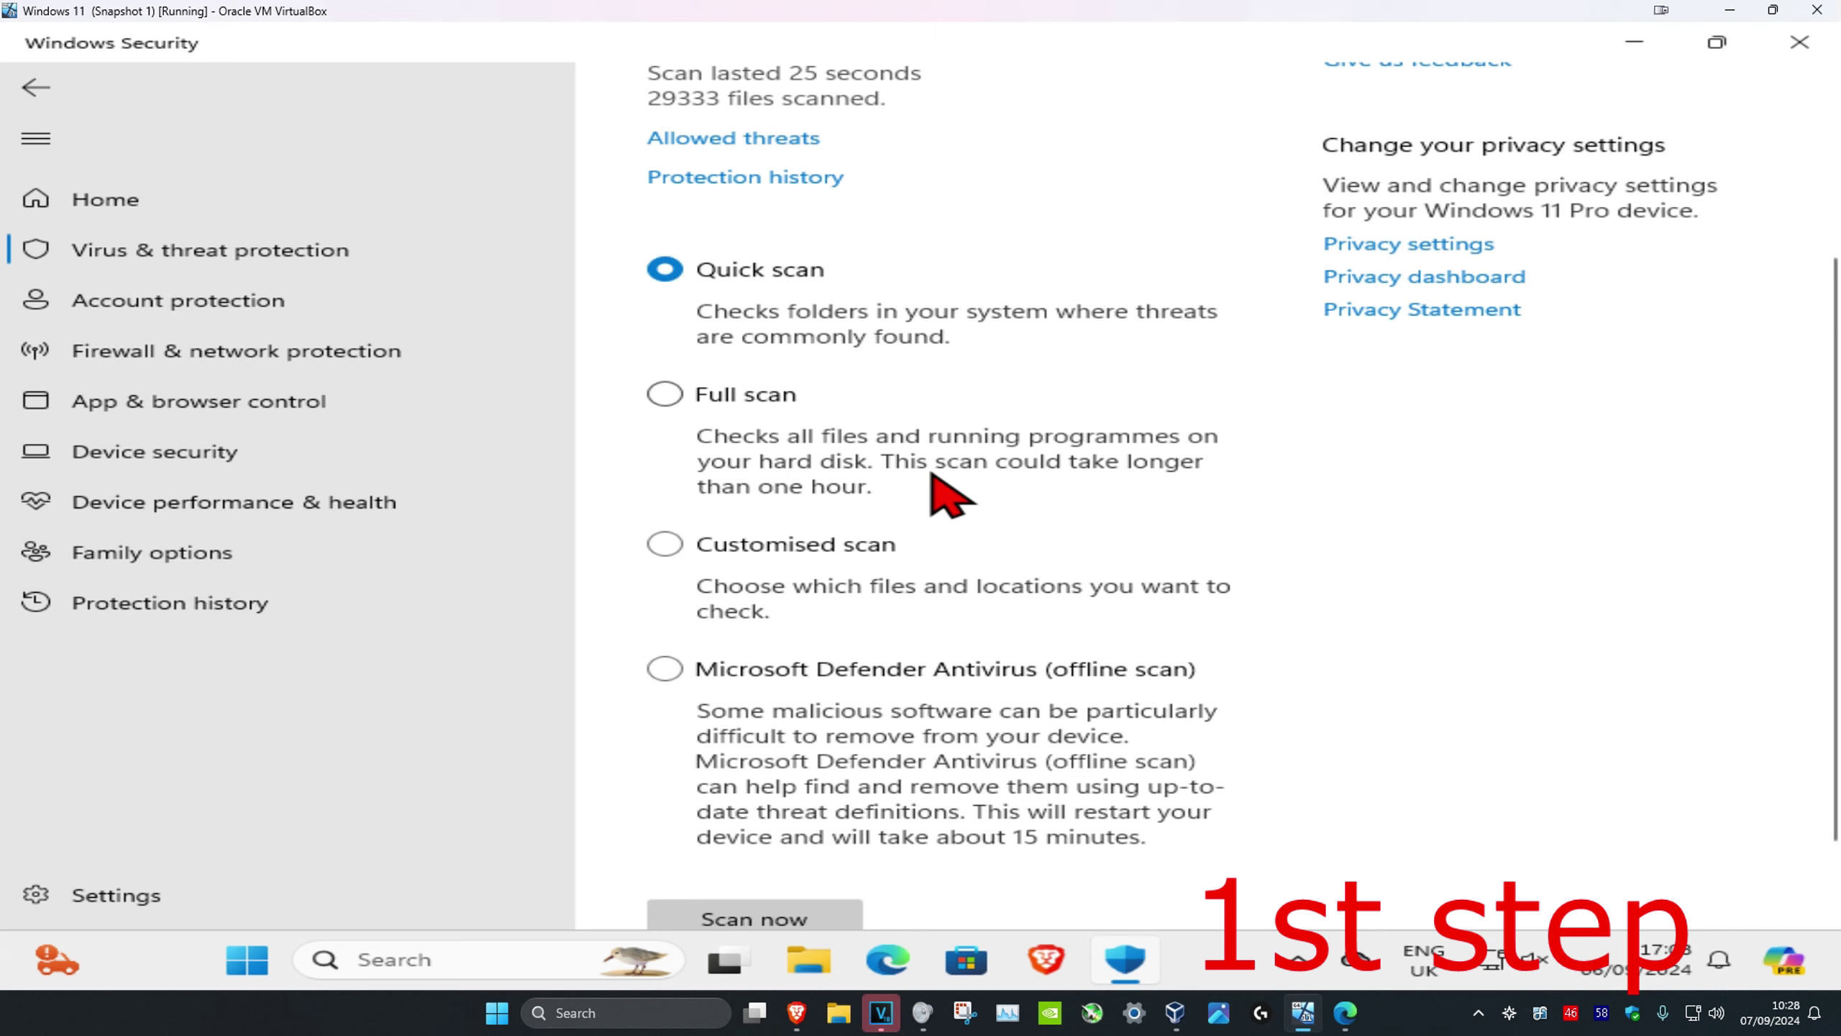
scroll(932, 480, "down", 1)
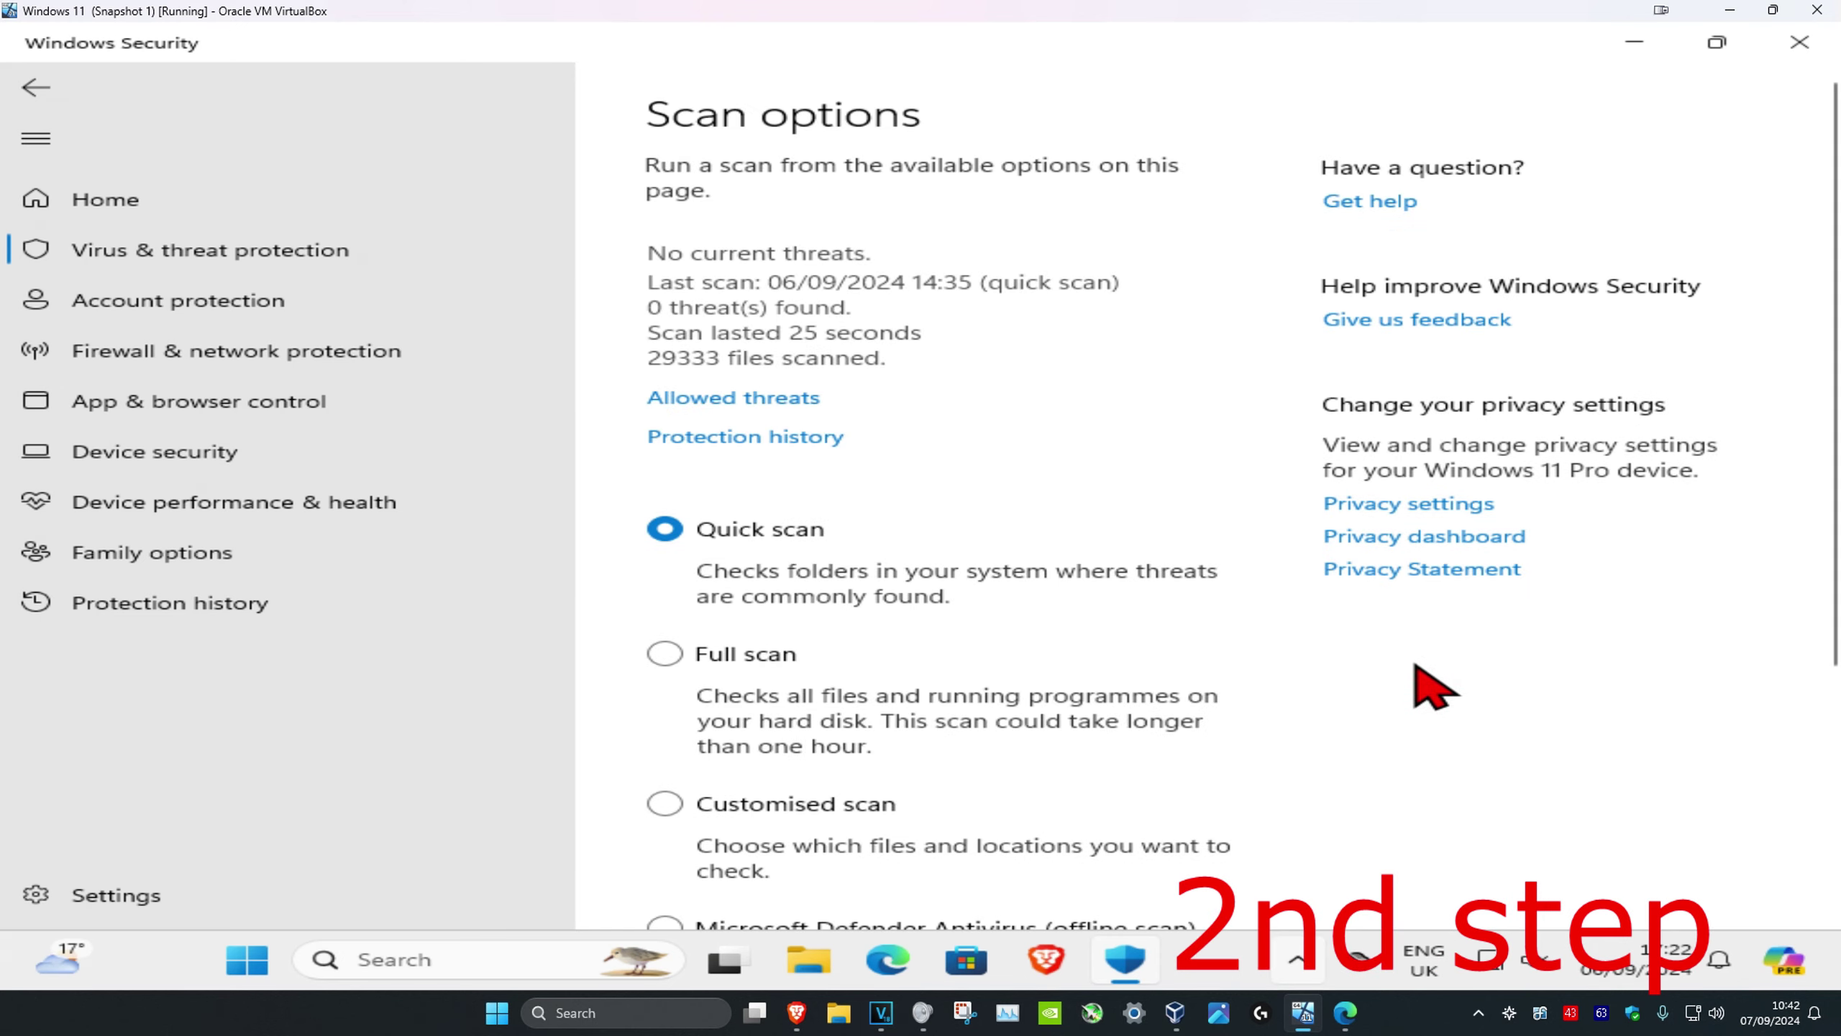
scroll(781, 337, "down", 2)
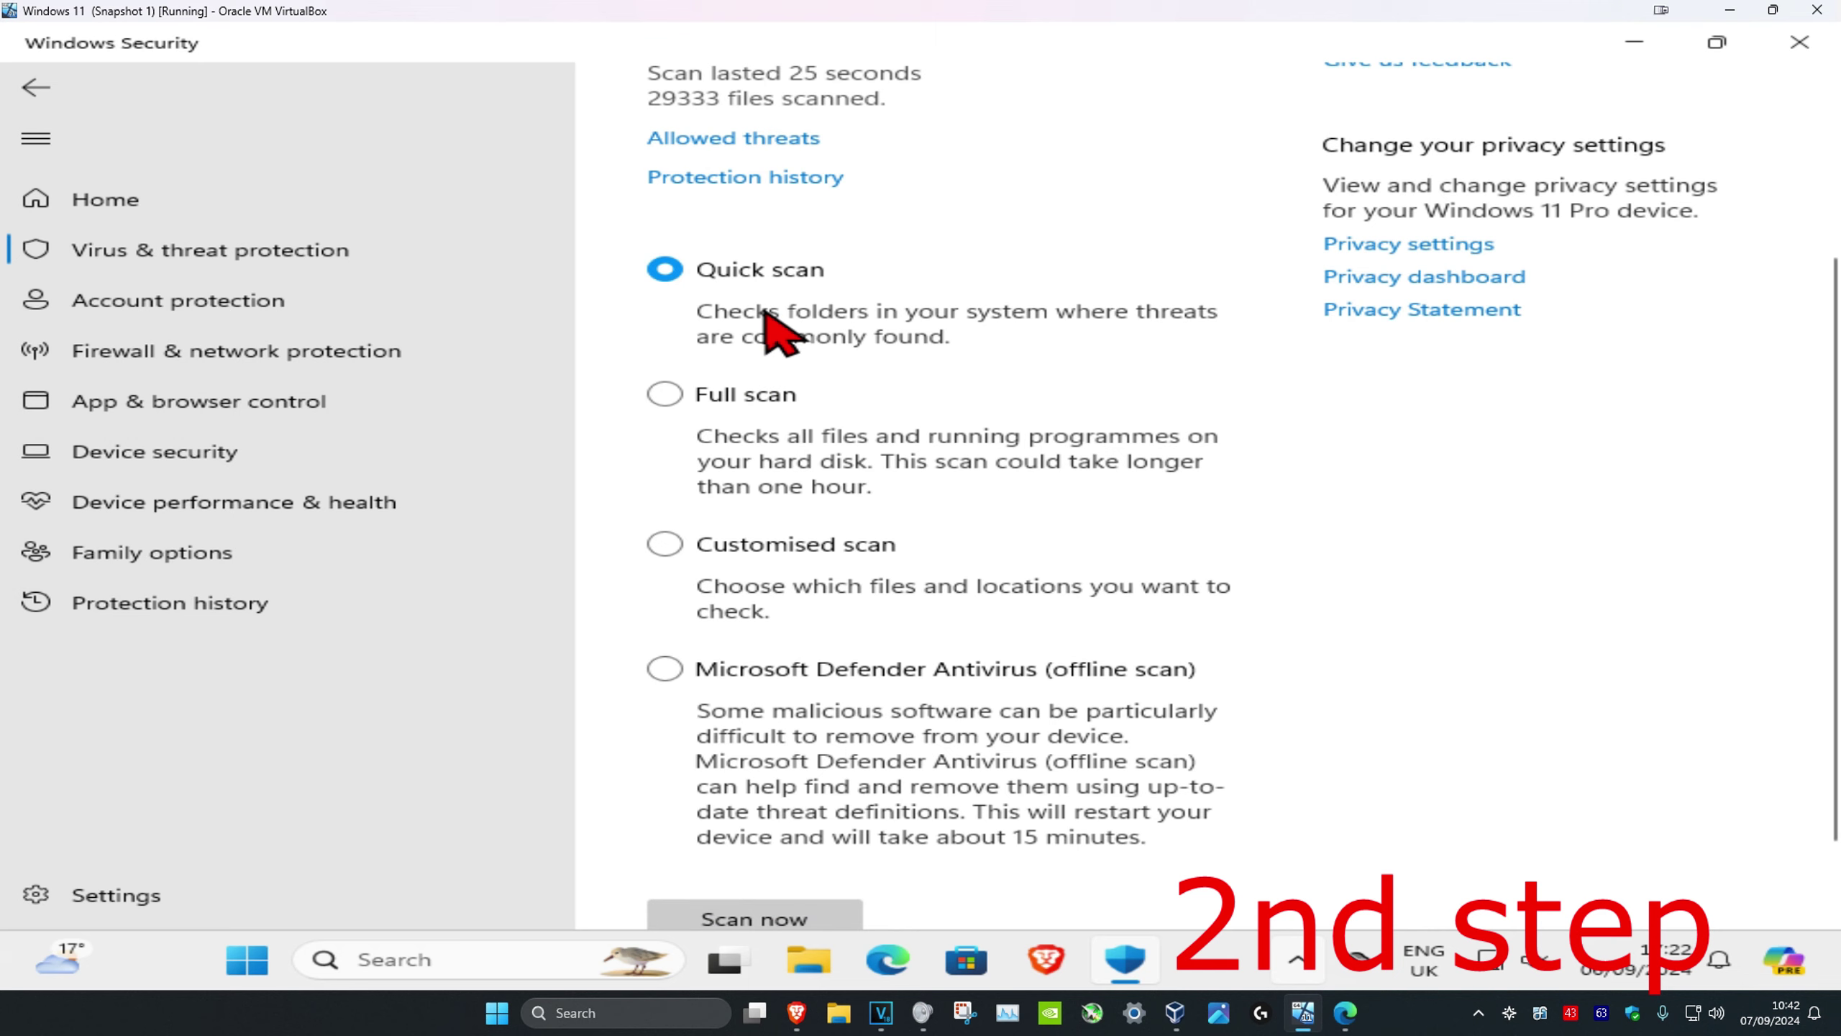
scroll(855, 424, "down", 1)
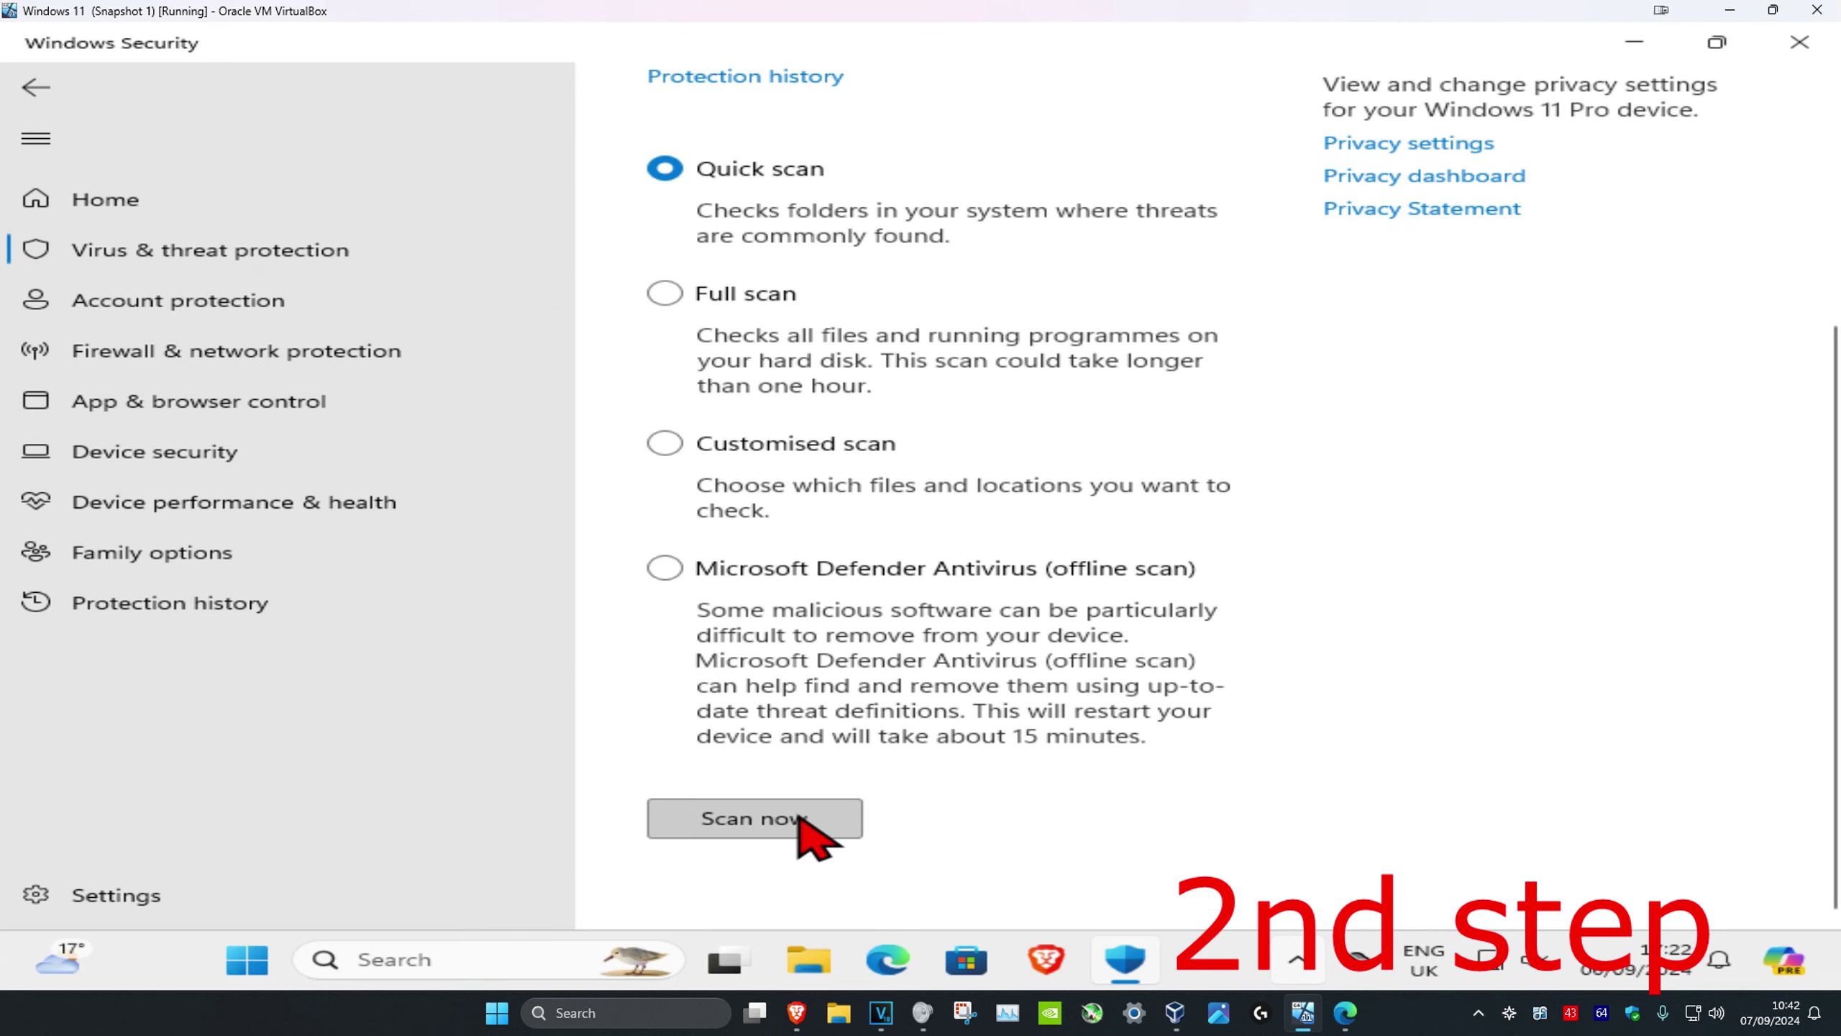
Run a quick scan, start and cancel a full scan, then start a customised scan
left_click(798, 814)
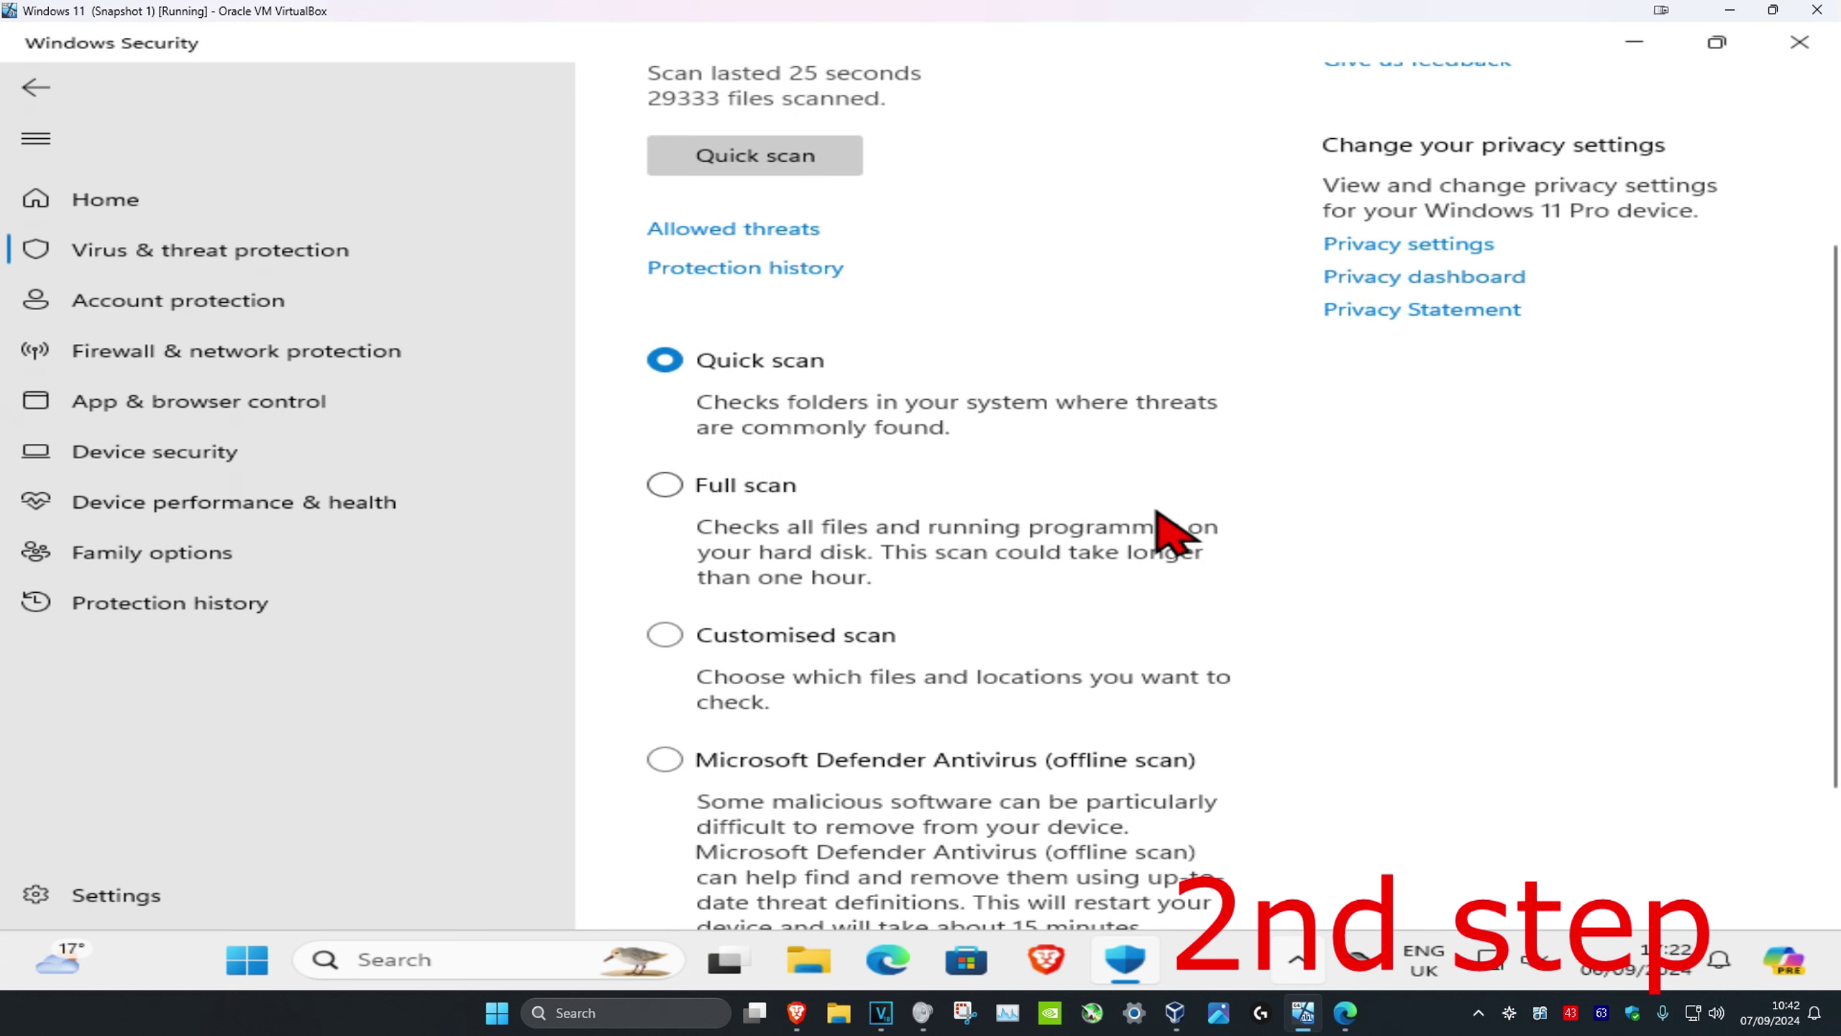
scroll(1007, 461, "down", 2)
left_click(720, 295)
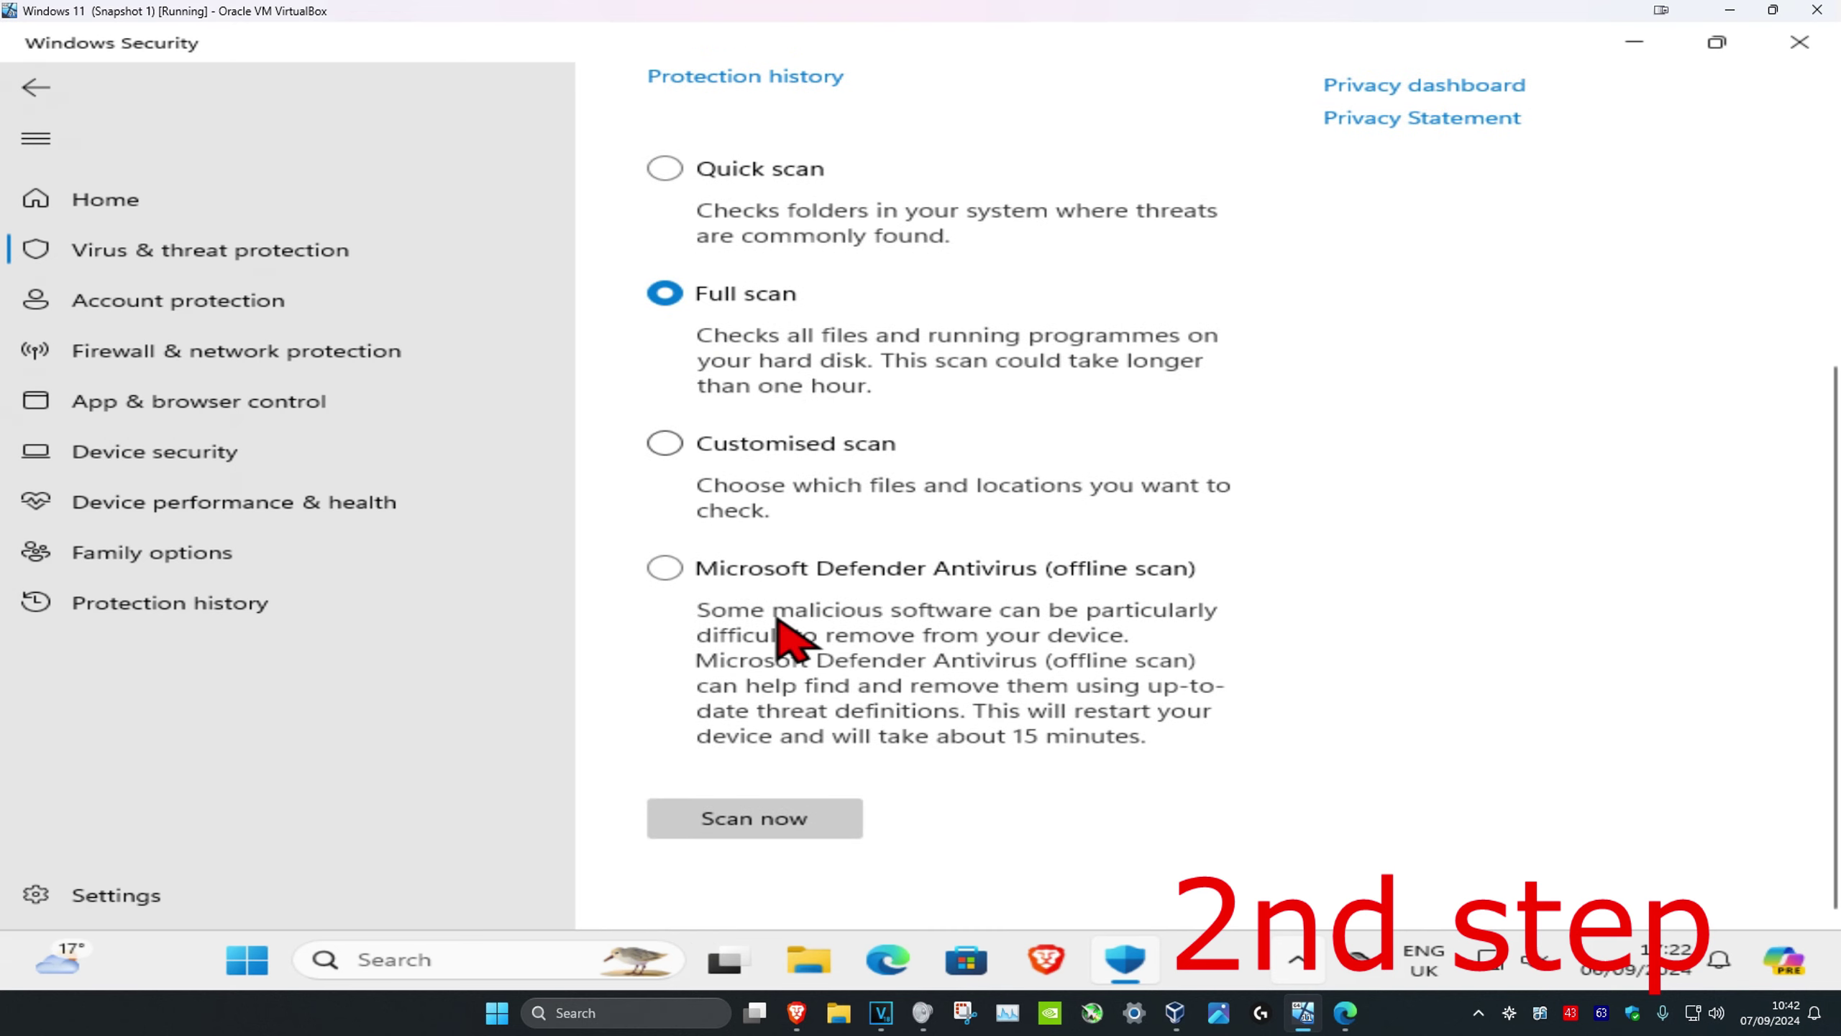
left_click(832, 821)
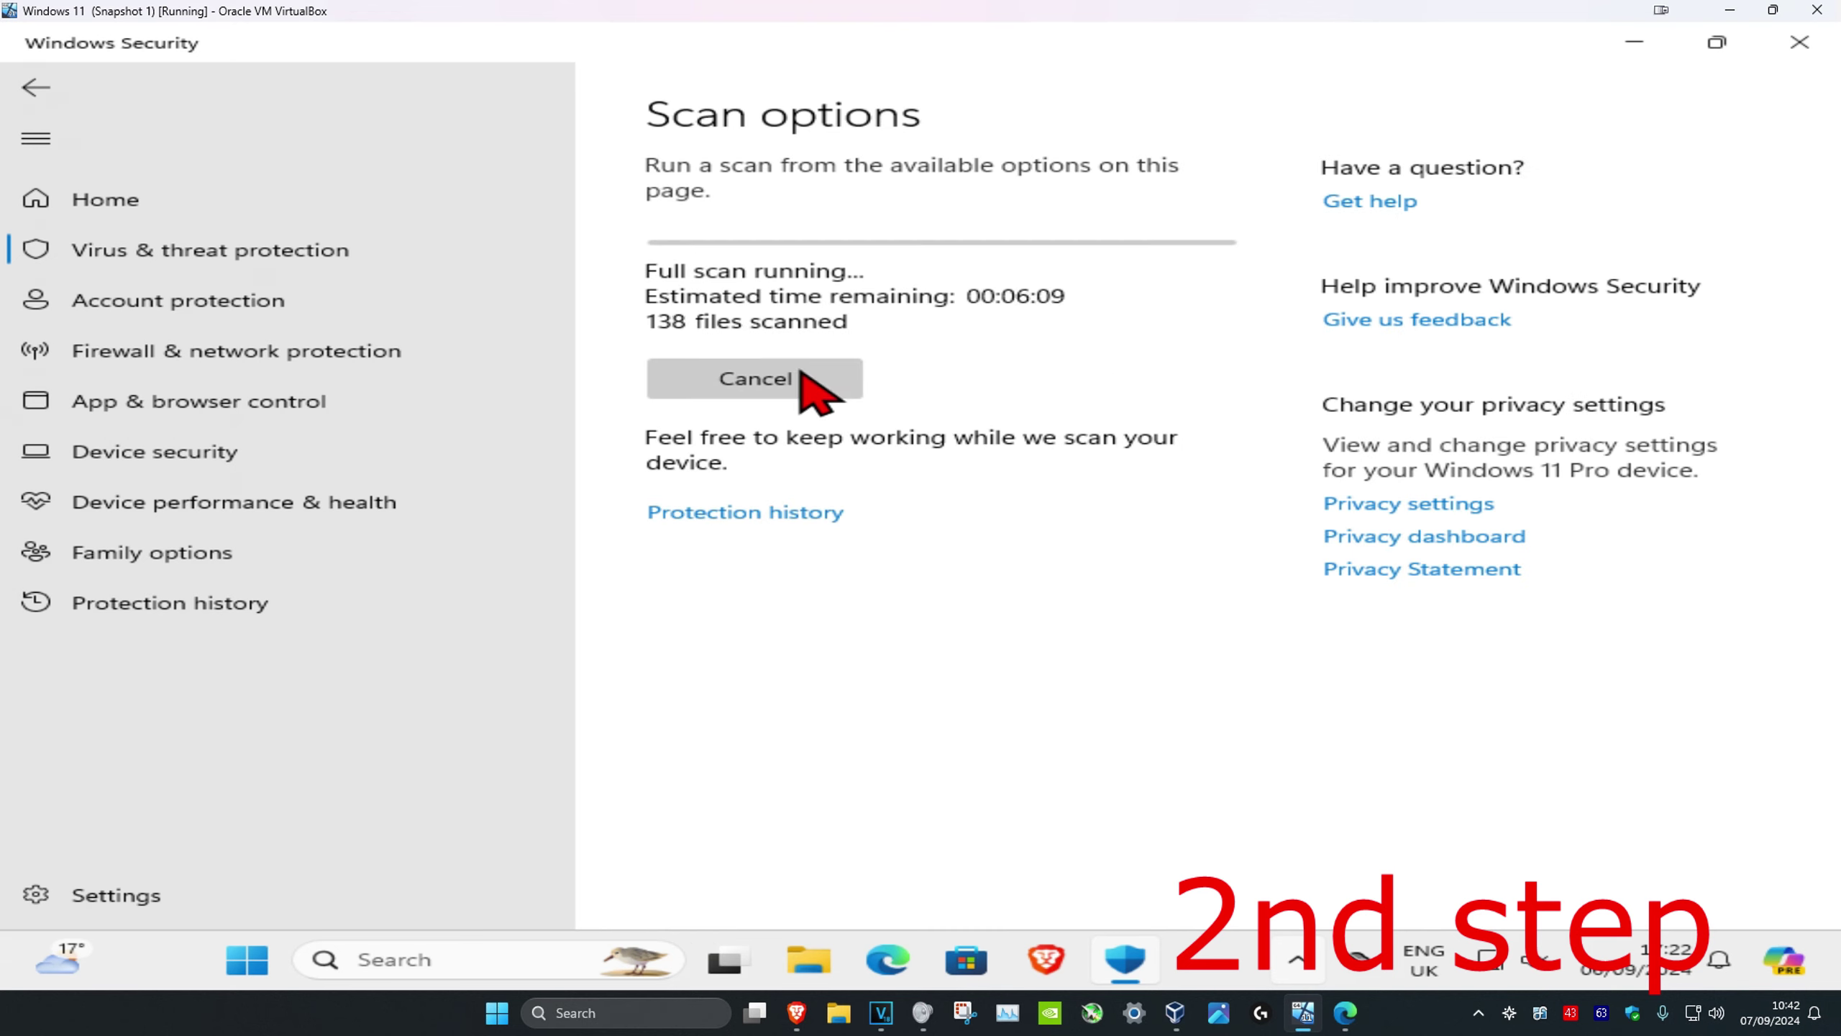
left_click(759, 387)
scroll(1094, 448, "down", 3)
scroll(864, 576, "down", 1)
left_click(778, 636)
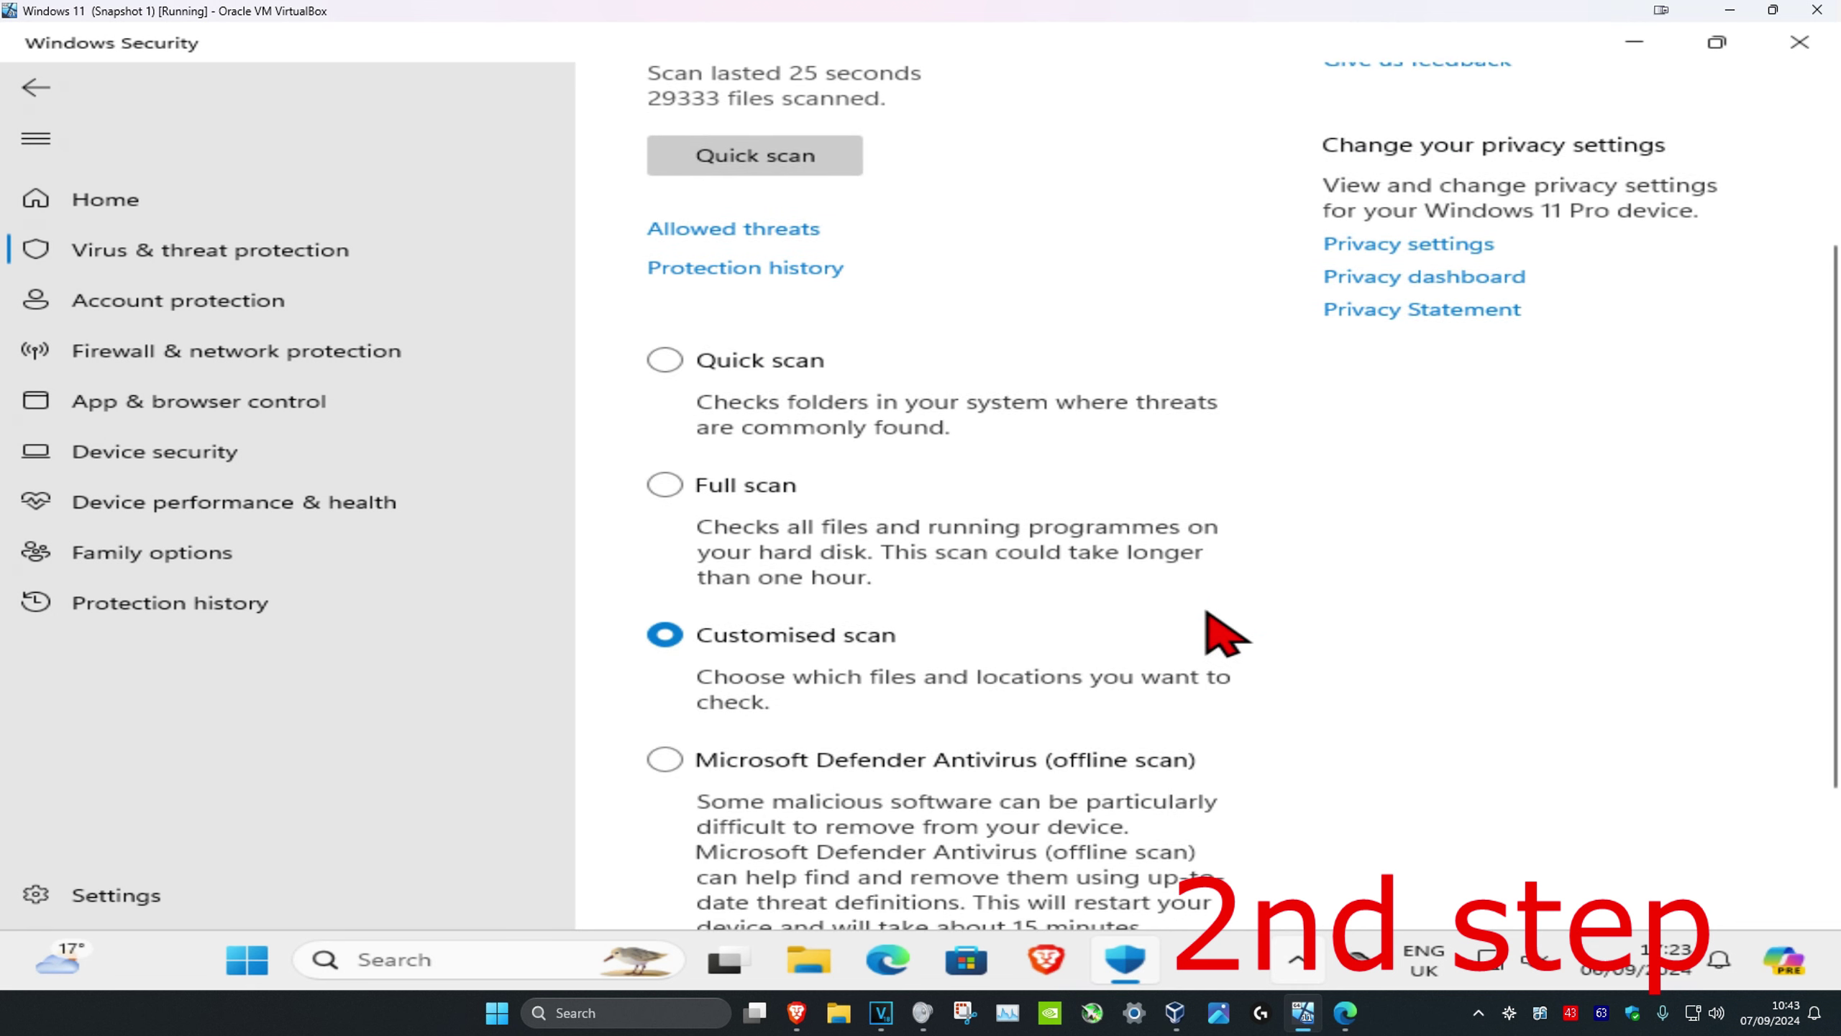
scroll(1151, 647, "down", 2)
left_click(775, 814)
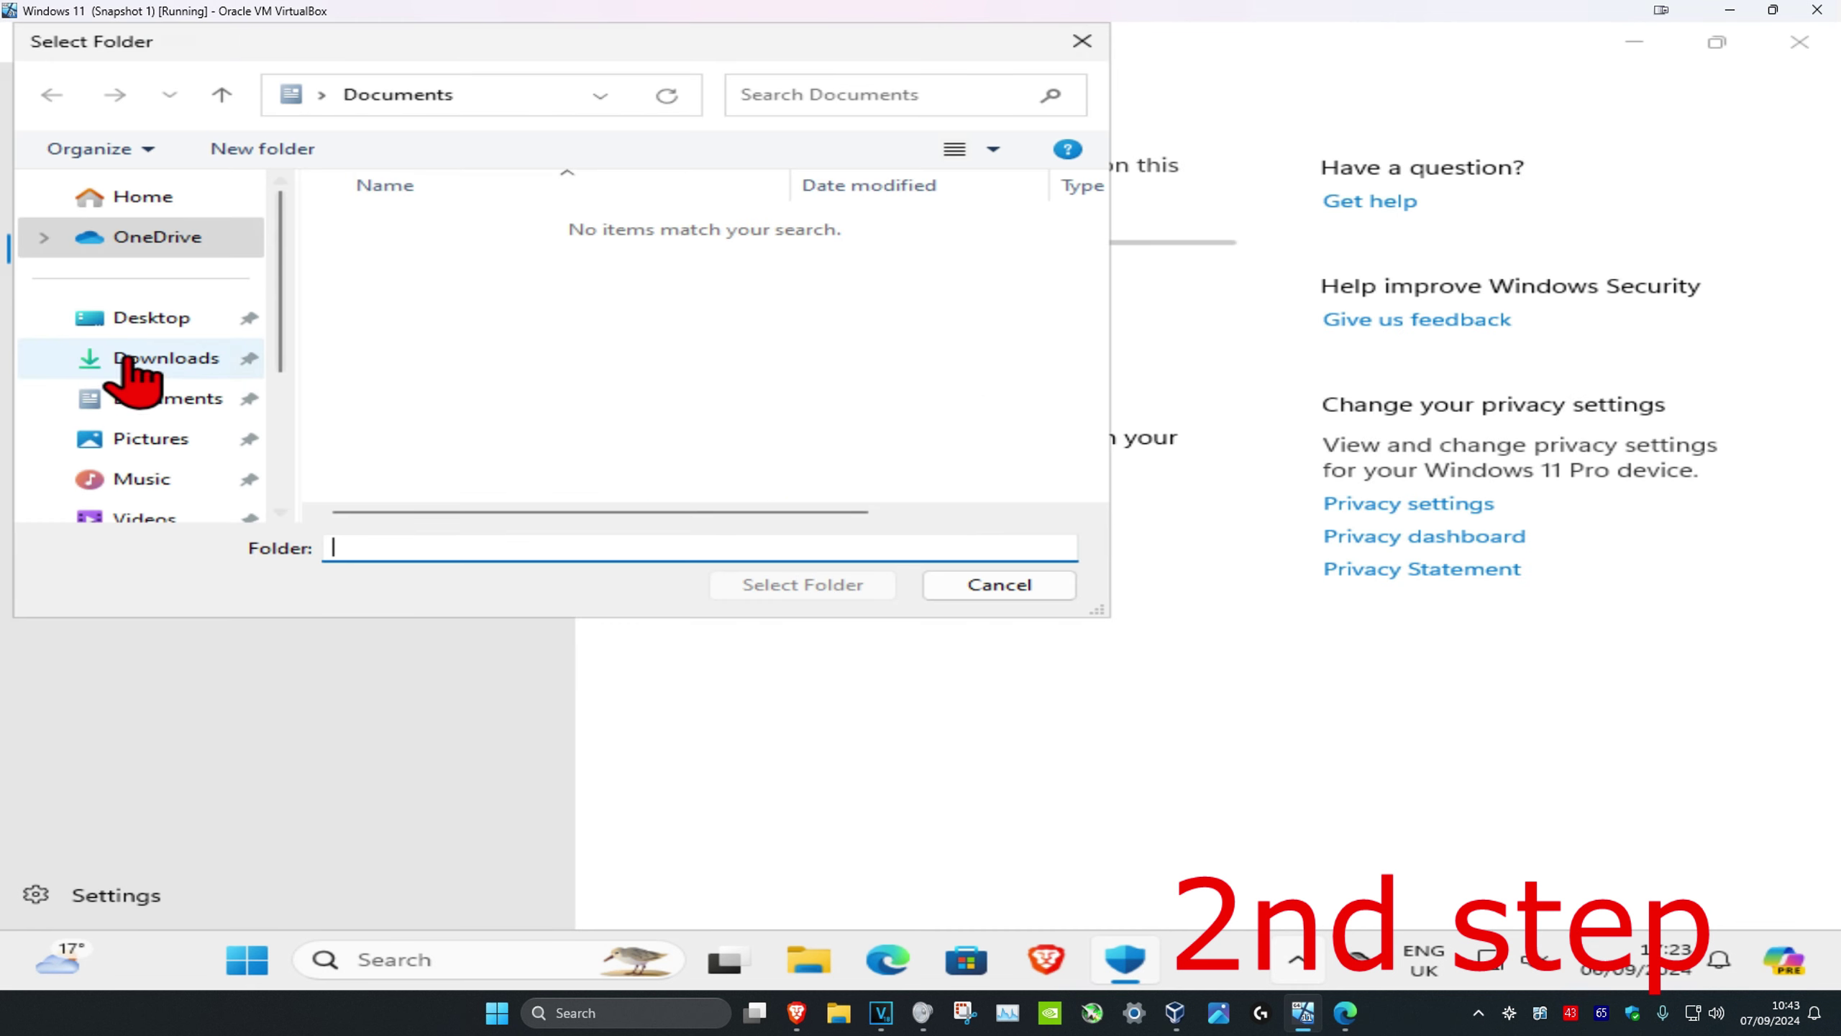
Skip the folder picker and launch the Microsoft Defender offline scan, approving both prompts
left_click(998, 584)
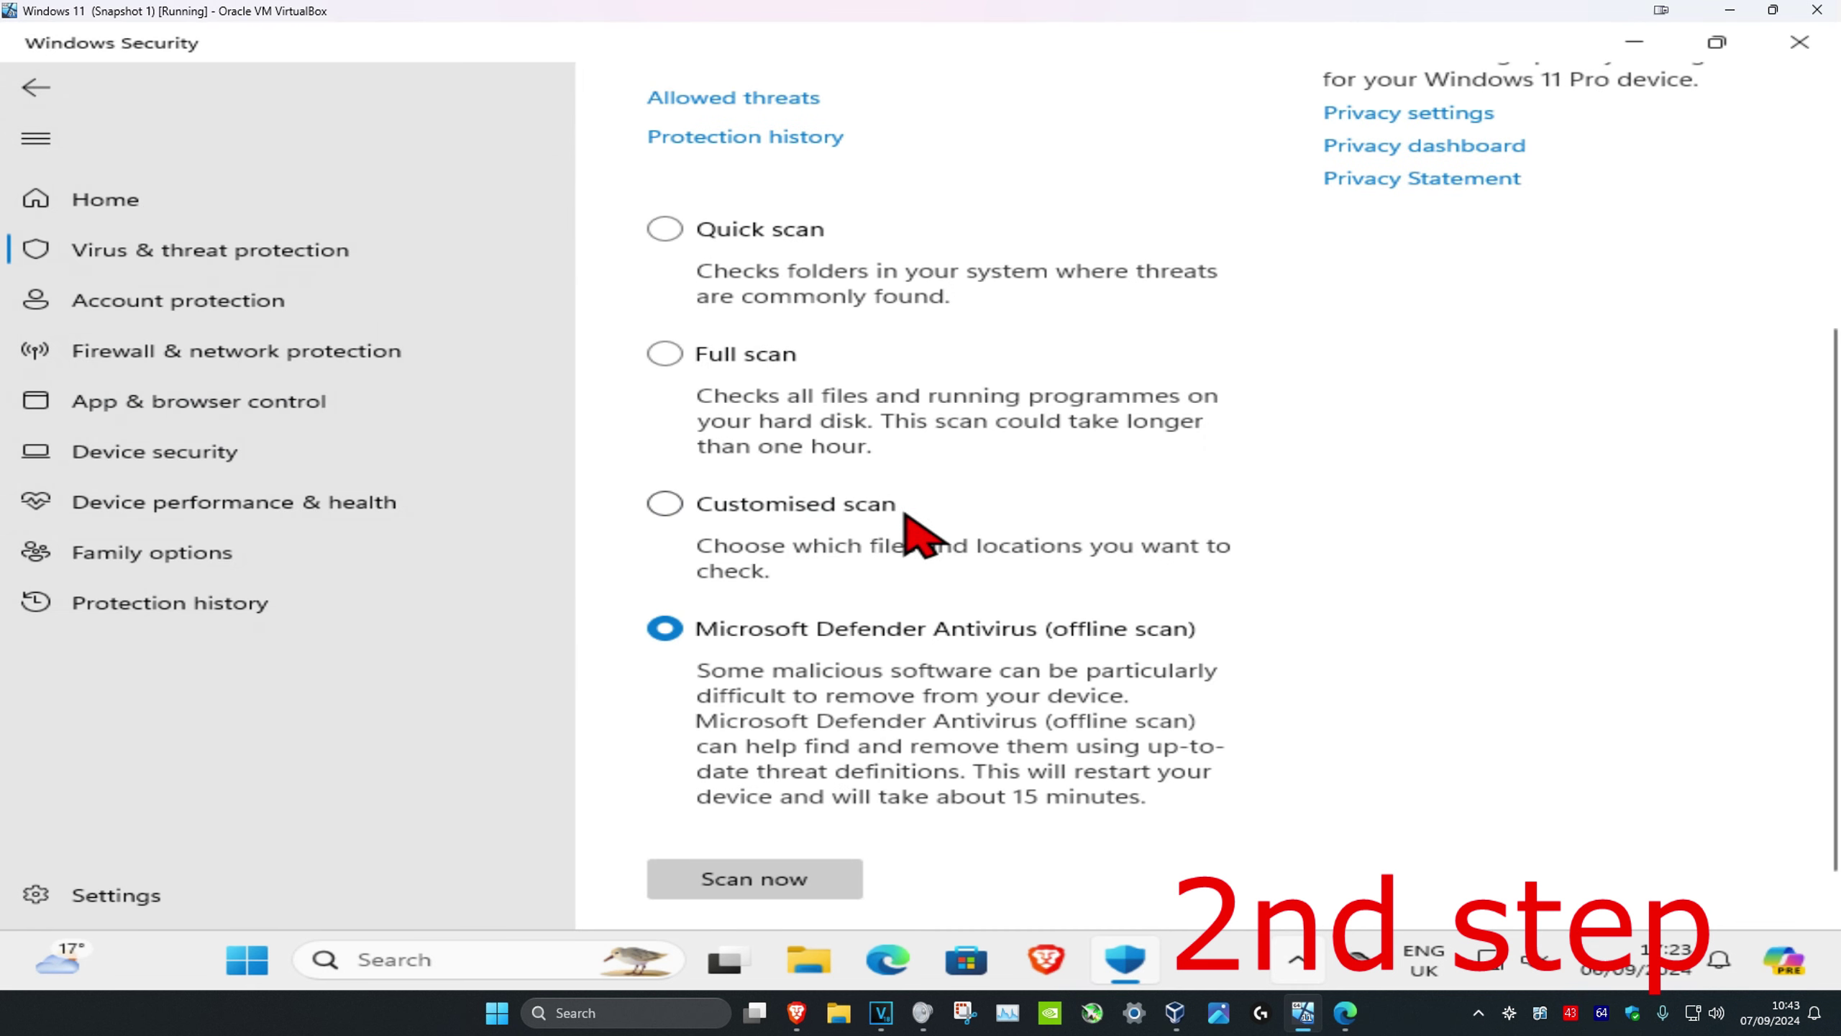
left_click(912, 540)
left_click(810, 887)
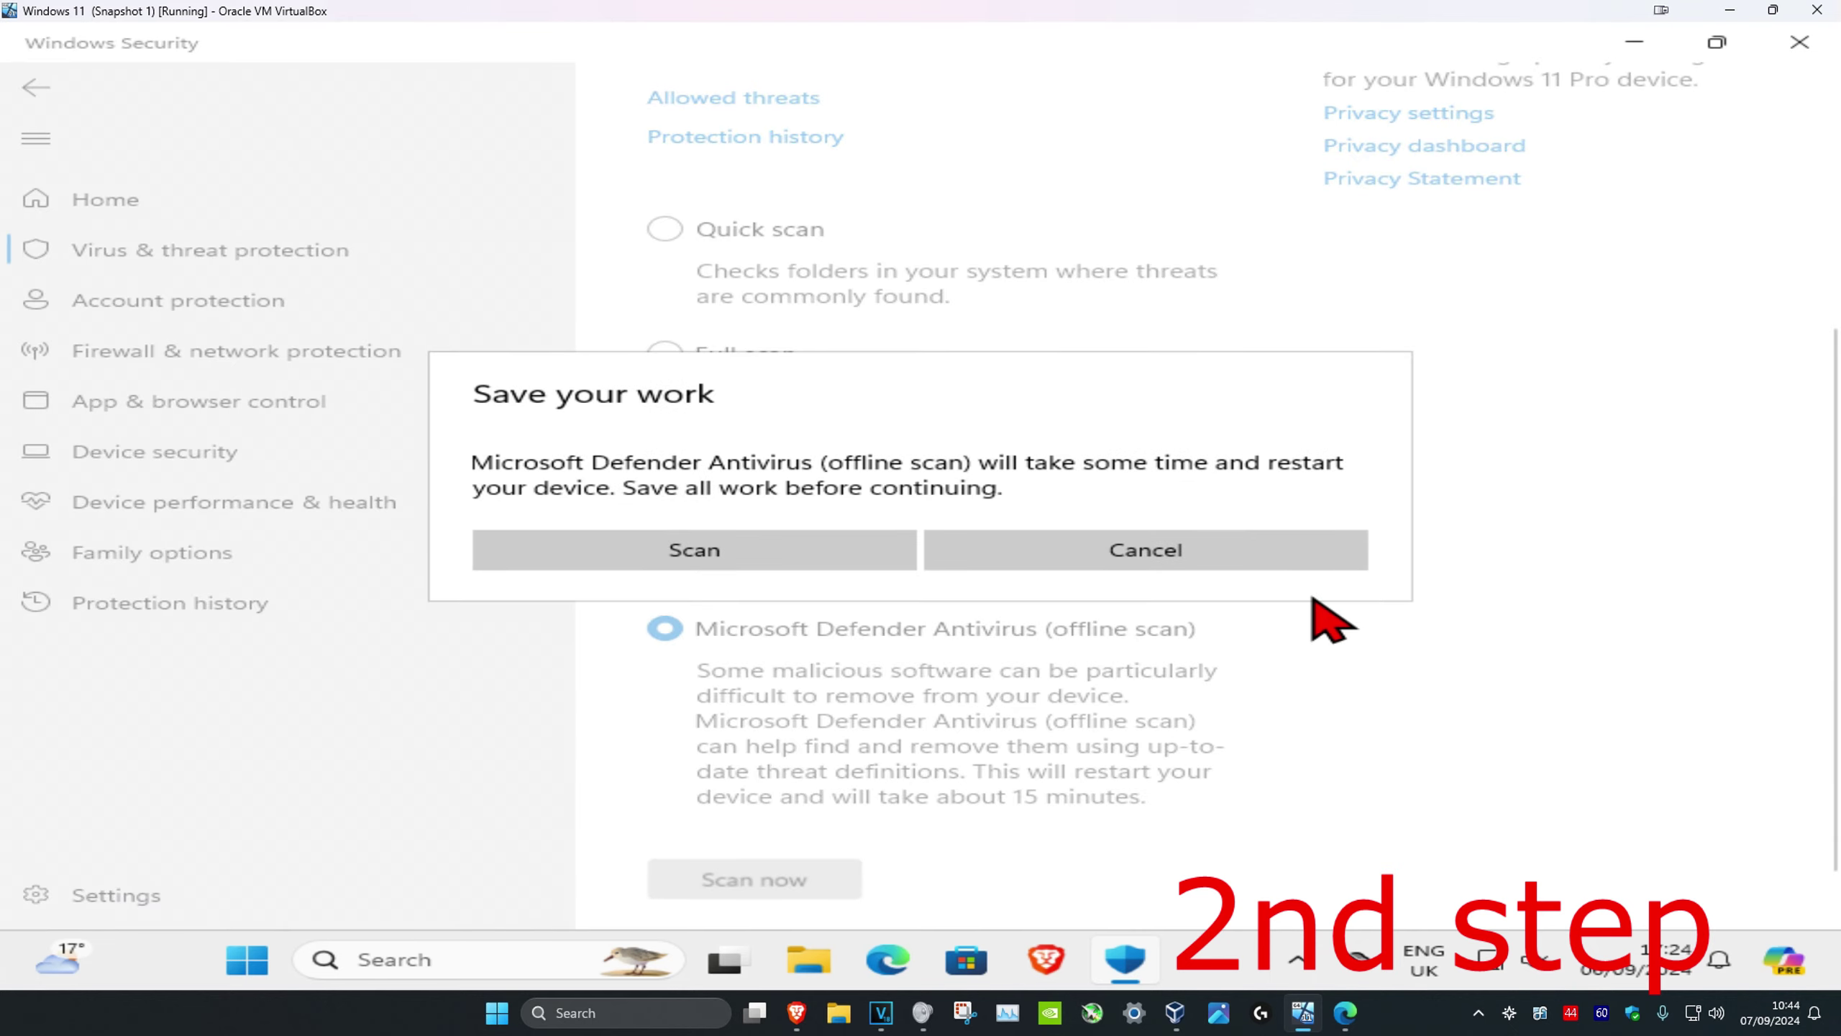
left_click(813, 550)
left_click(747, 690)
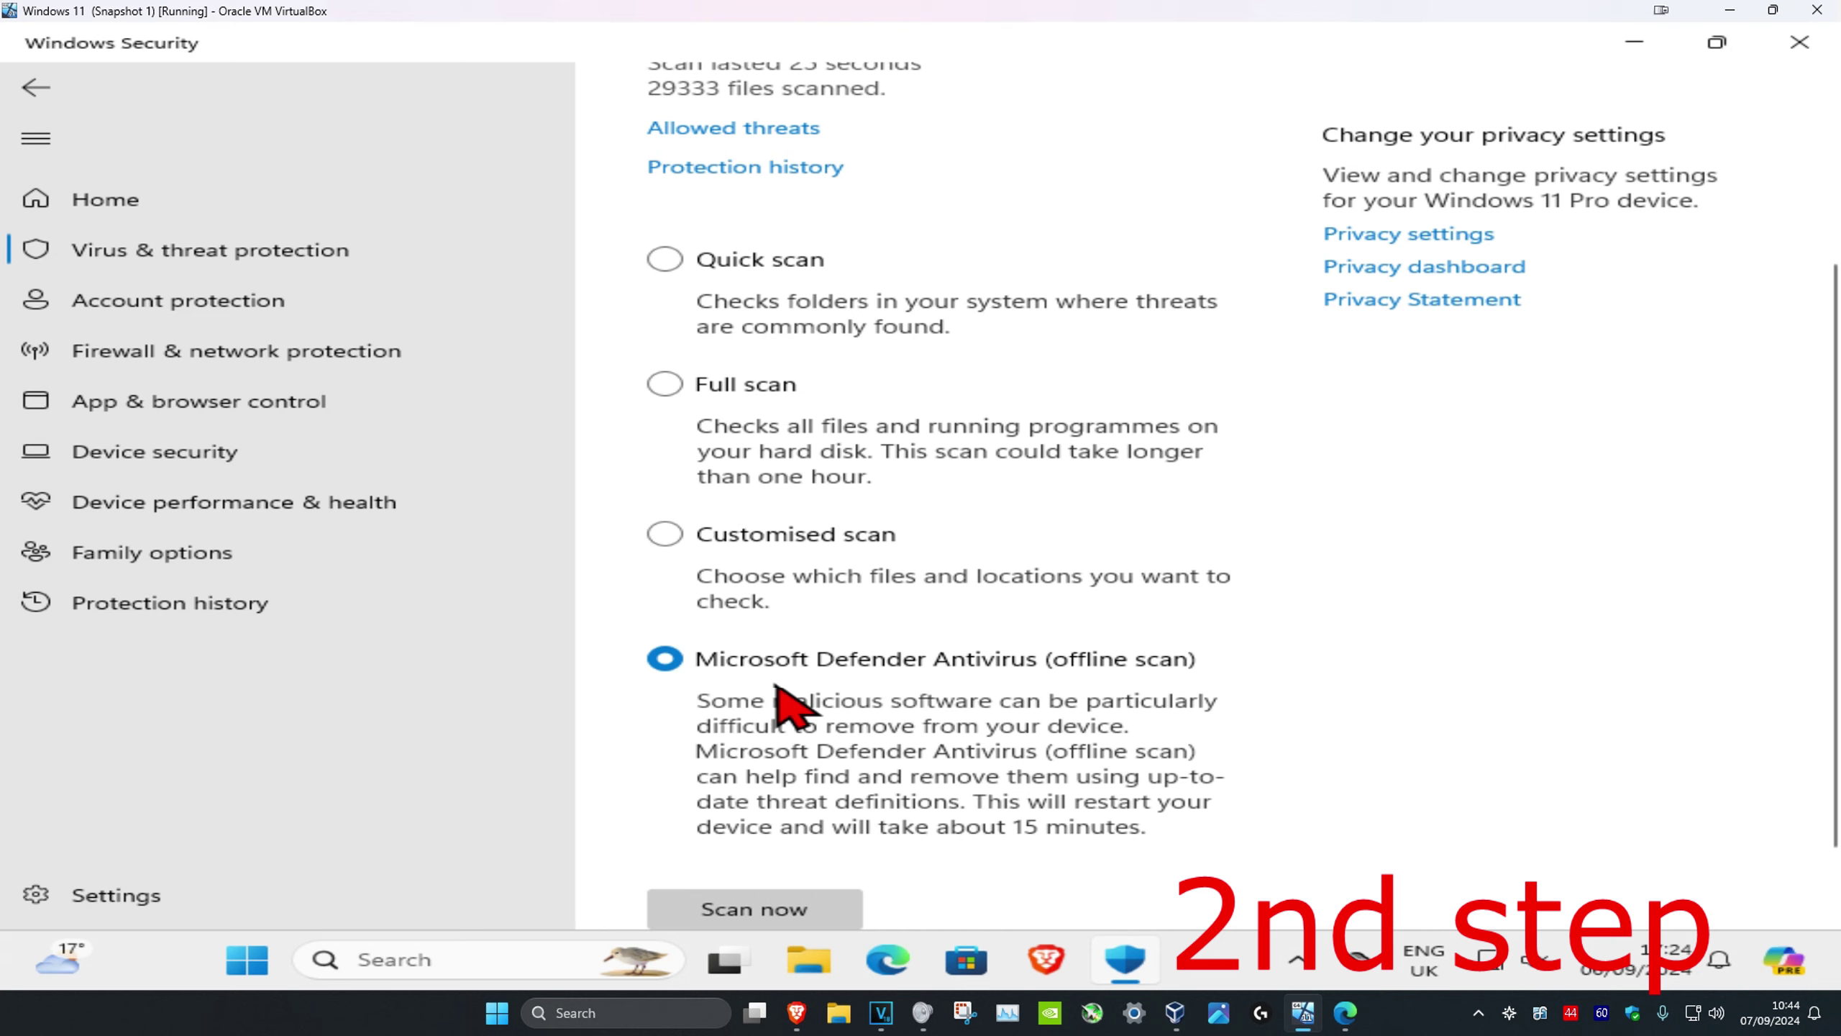